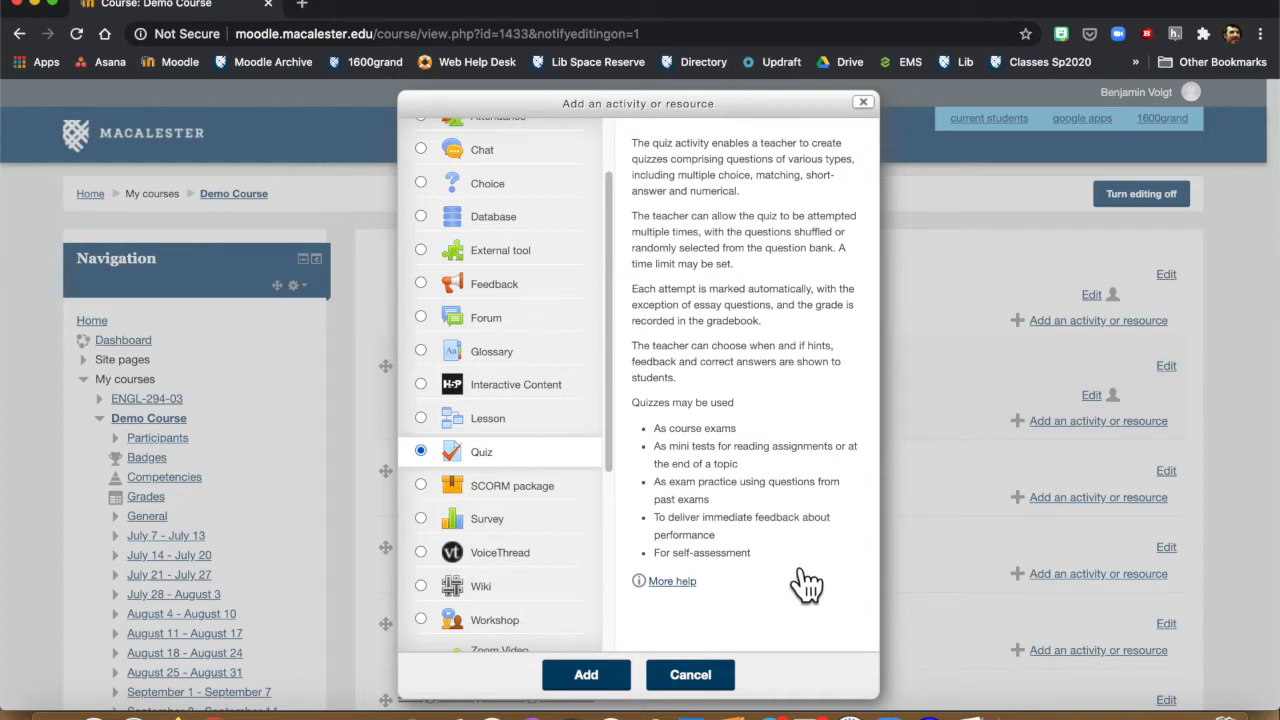
Add a Quiz activity to the July 14 - July 20 section and name it "Test test"
{"action": "left_click", "coordinate": [615, 680]}
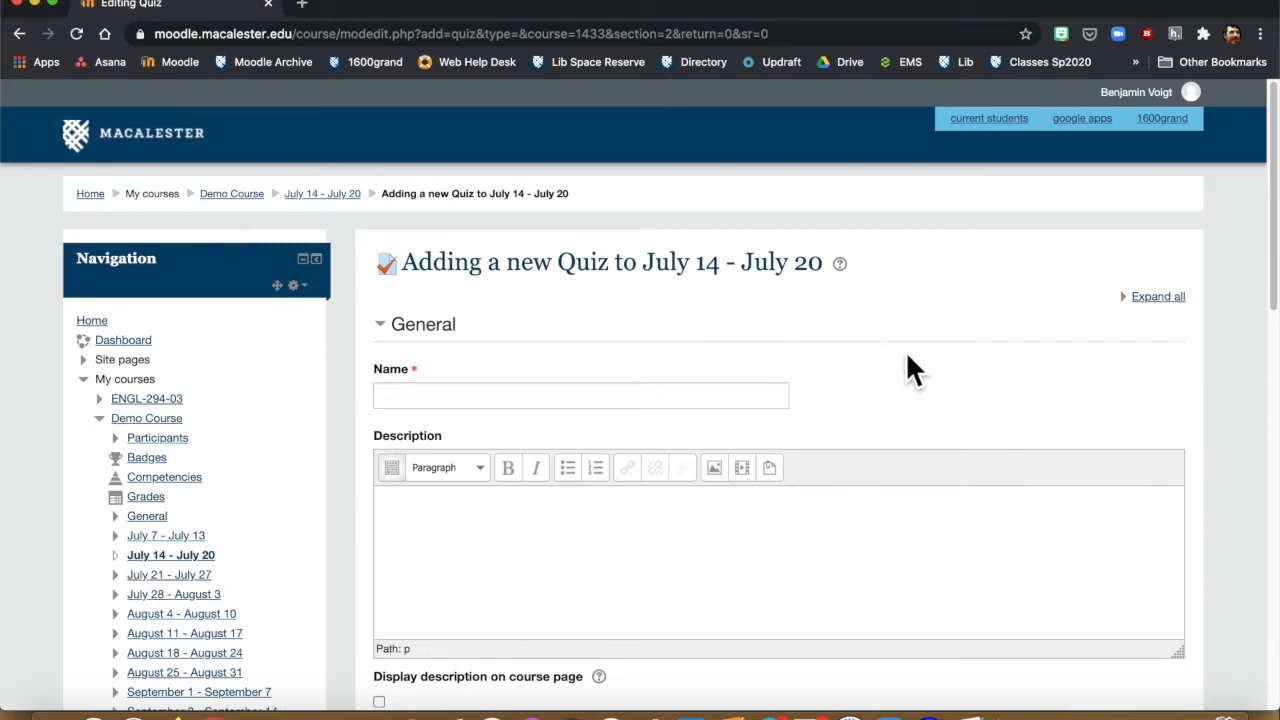
{"action": "scroll", "coordinate": [910, 370], "scroll_direction": "down", "scroll_amount": 1}
{"action": "left_click", "coordinate": [611, 345]}
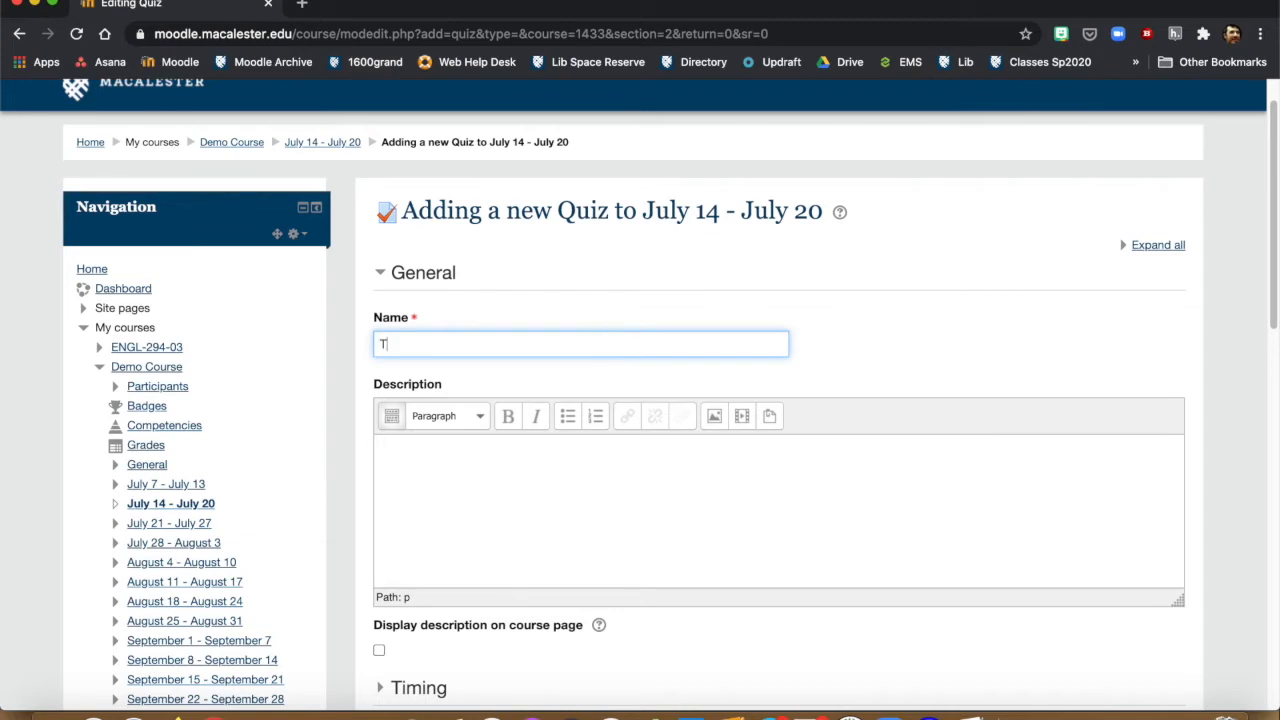
{"action": "left_click", "coordinate": [620, 510]}
{"action": "scroll", "coordinate": [626, 506], "scroll_direction": "down", "scroll_amount": 1}
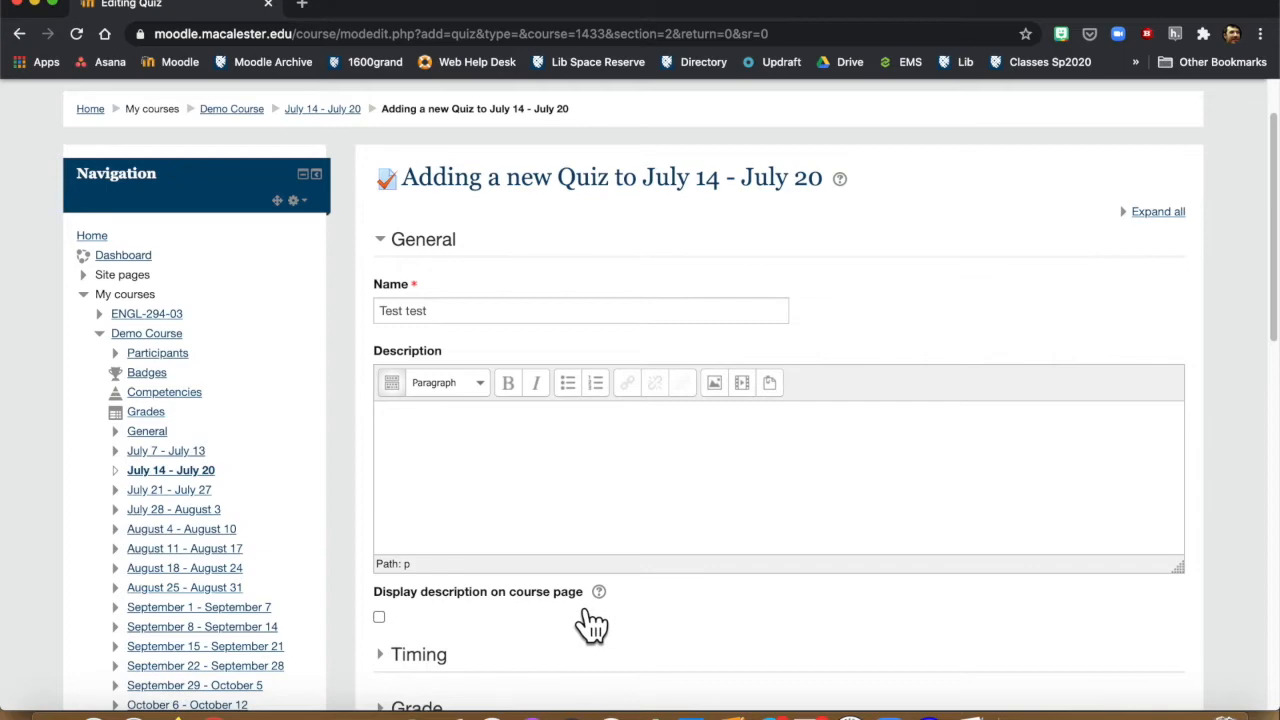
Enable the quiz's open date, close date and time limit in the Timing settings
{"action": "scroll", "coordinate": [592, 625], "scroll_direction": "down", "scroll_amount": 9}
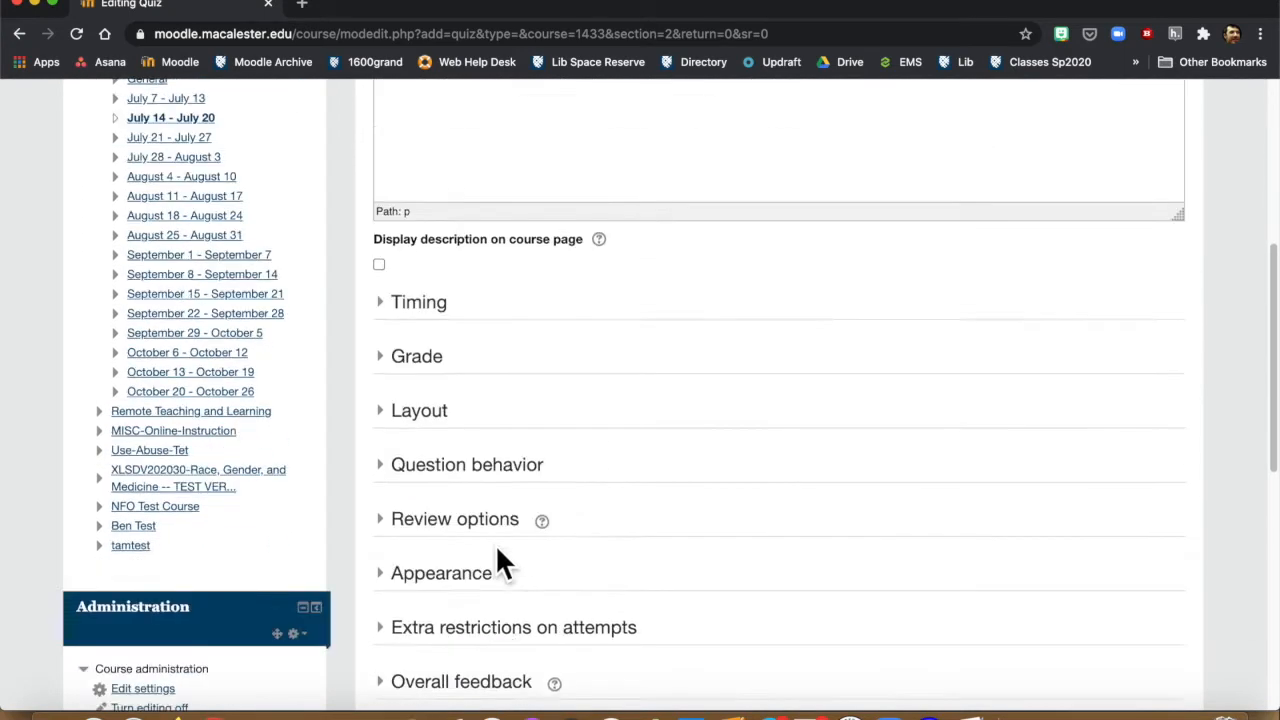
{"action": "scroll", "coordinate": [505, 480], "scroll_direction": "down", "scroll_amount": 2}
{"action": "left_click", "coordinate": [435, 150]}
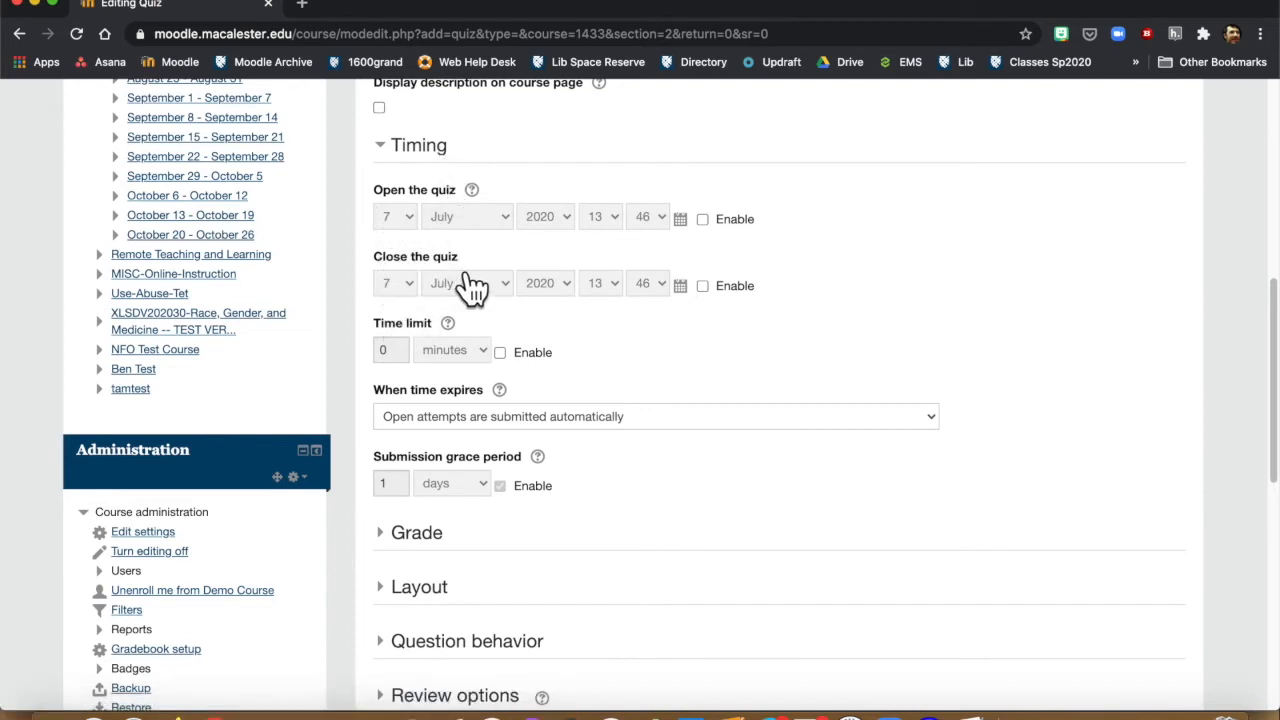
{"action": "left_click", "coordinate": [702, 219]}
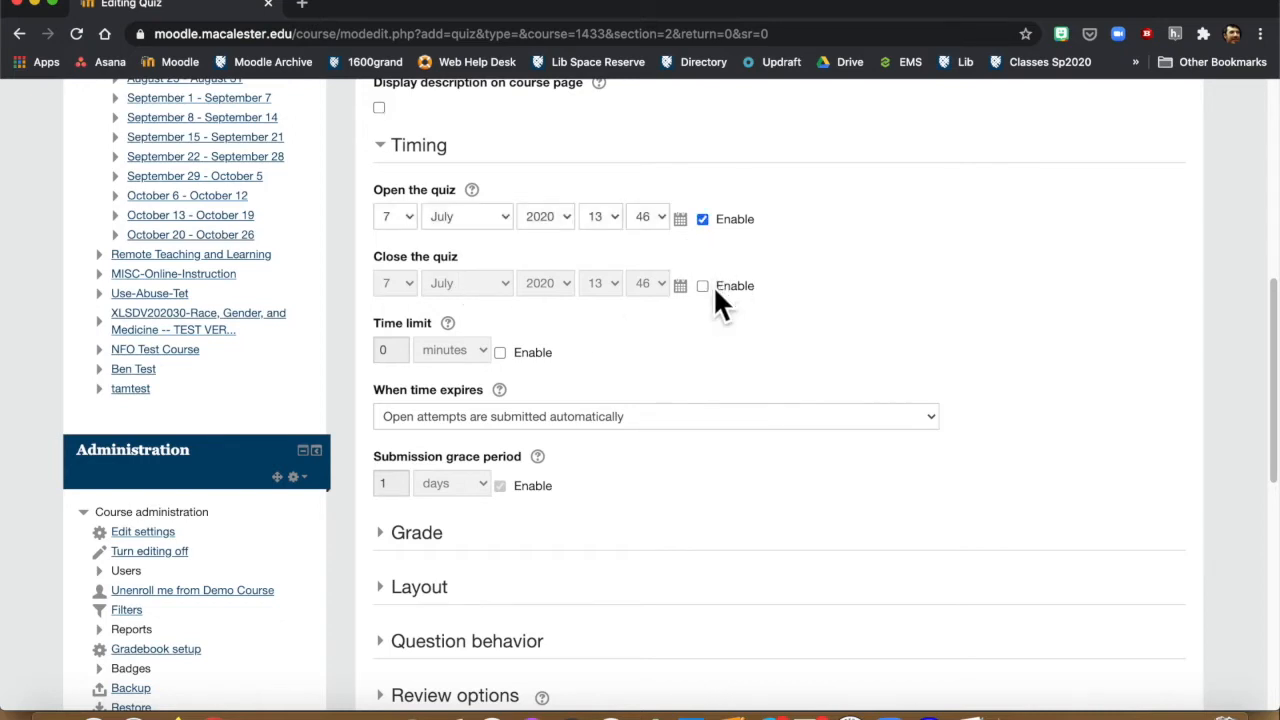
{"action": "left_click", "coordinate": [702, 286]}
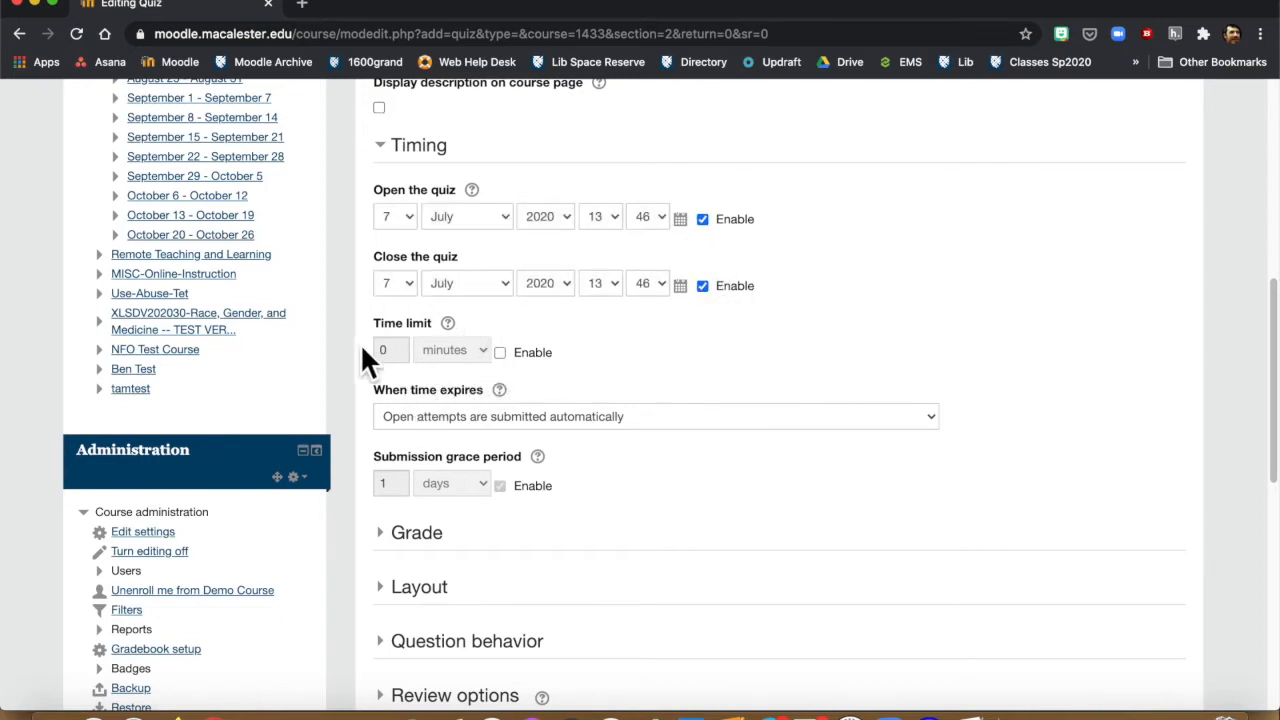
{"action": "left_click", "coordinate": [500, 353]}
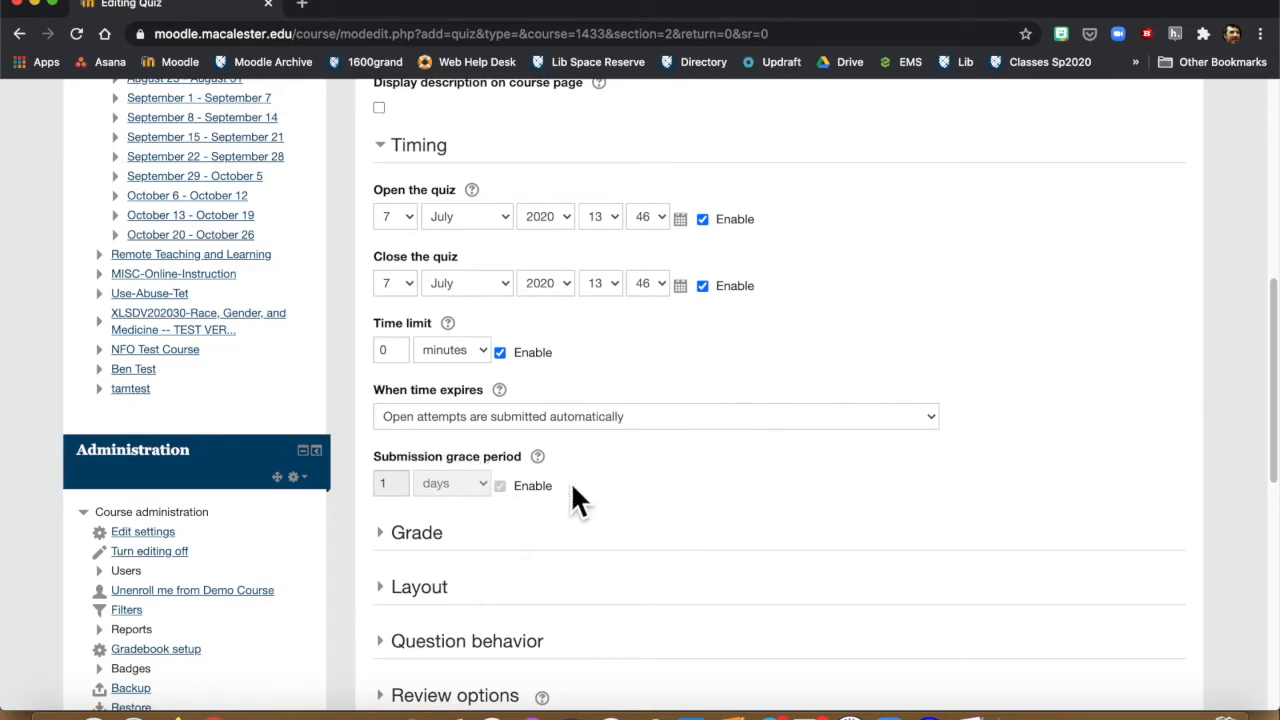
Expand the Grade settings and review the grade category, passing grade, attempts and grading method options
{"action": "scroll", "coordinate": [572, 488], "scroll_direction": "down", "scroll_amount": 2}
{"action": "left_click", "coordinate": [437, 503]}
{"action": "scroll", "coordinate": [549, 504], "scroll_direction": "down", "scroll_amount": 3}
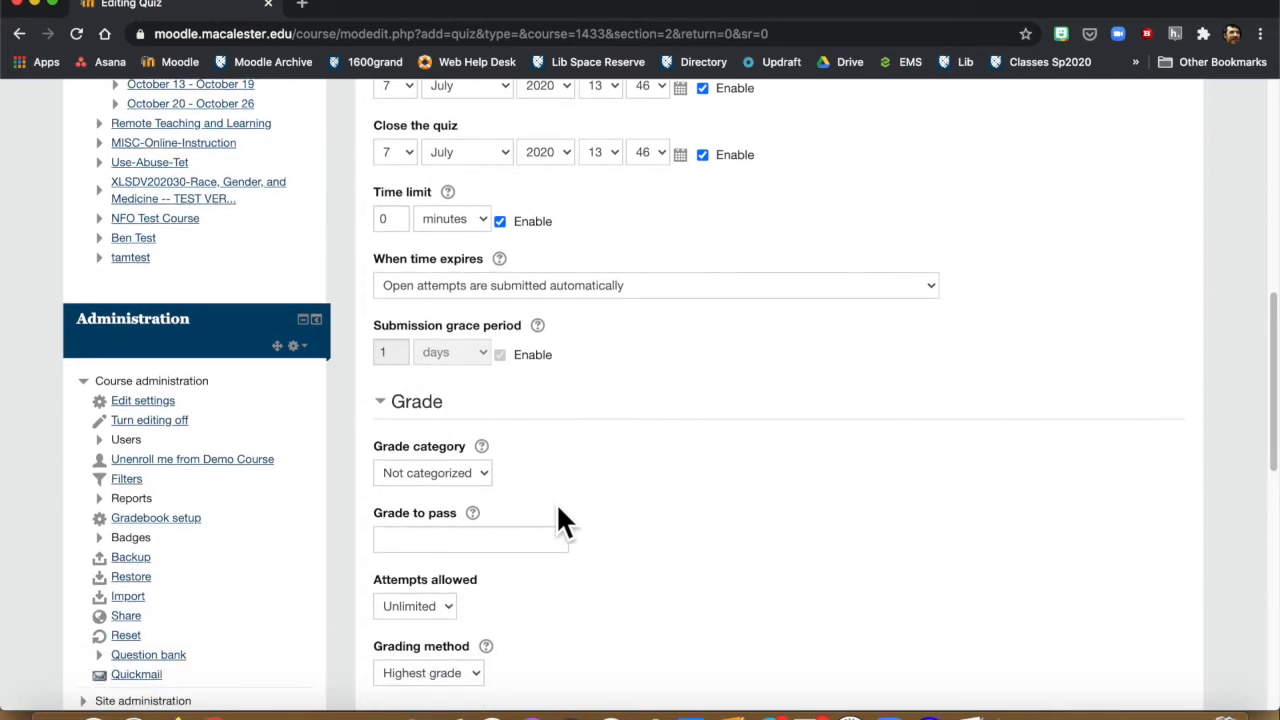
{"action": "scroll", "coordinate": [625, 485], "scroll_direction": "down", "scroll_amount": 2}
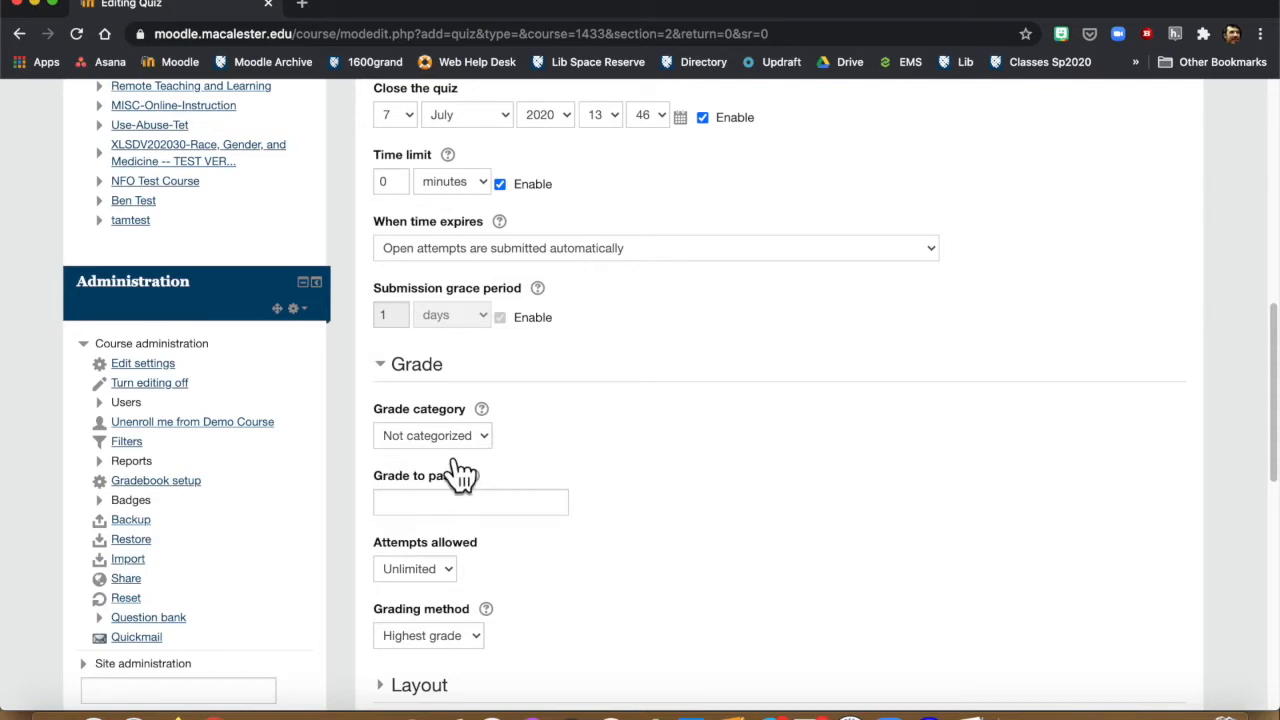
{"action": "scroll", "coordinate": [457, 474], "scroll_direction": "down", "scroll_amount": 1}
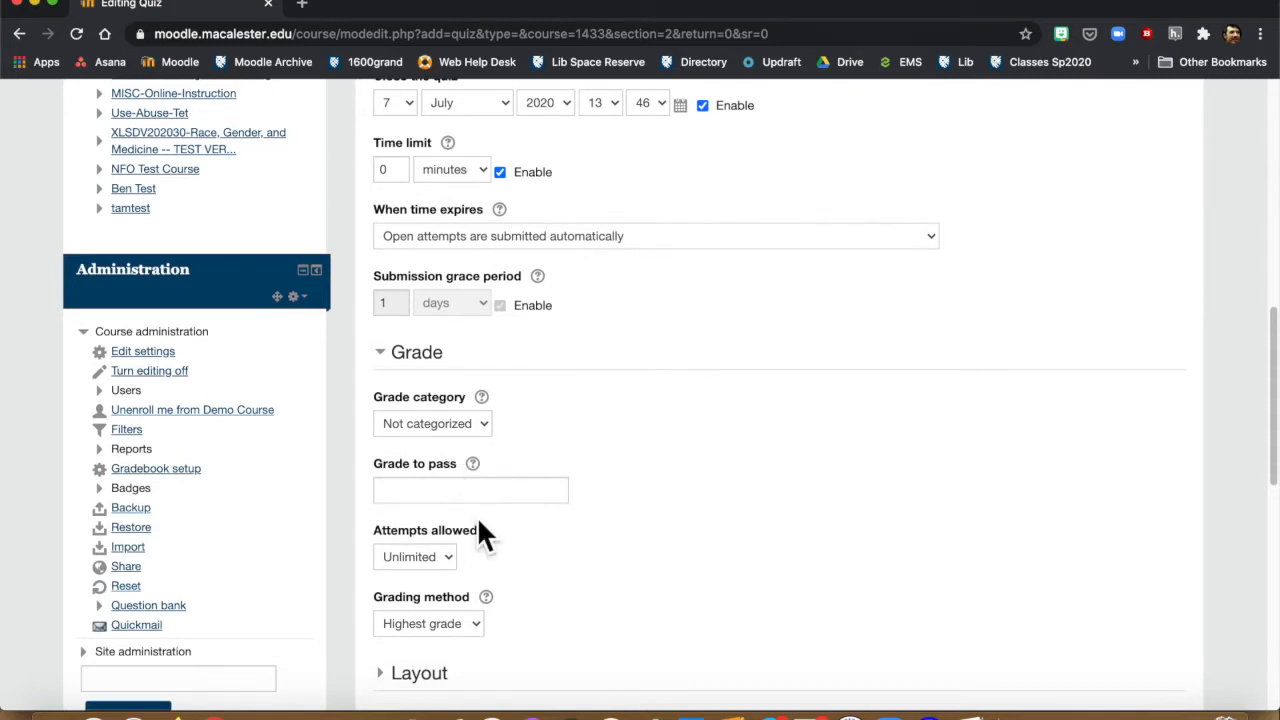
{"action": "scroll", "coordinate": [478, 520], "scroll_direction": "down", "scroll_amount": 2}
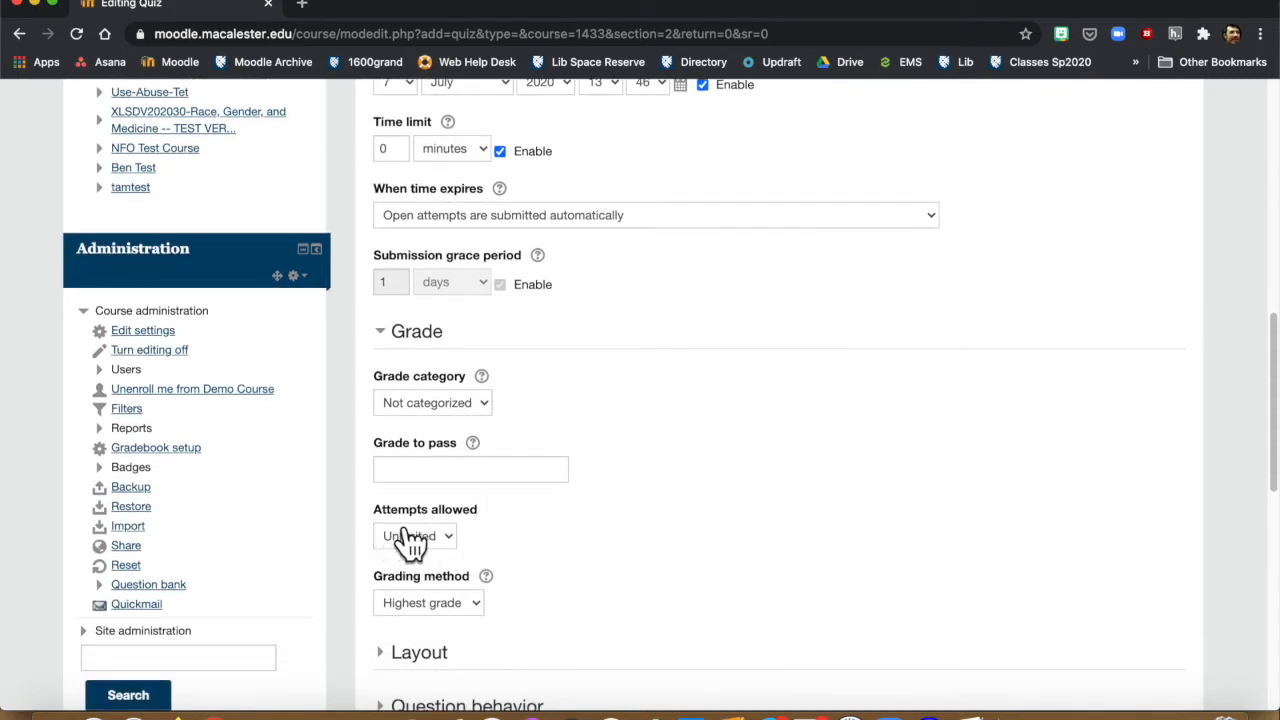
Try limiting the attempts allowed to 1 and restore the setting to Unlimited
{"action": "left_click", "coordinate": [460, 548]}
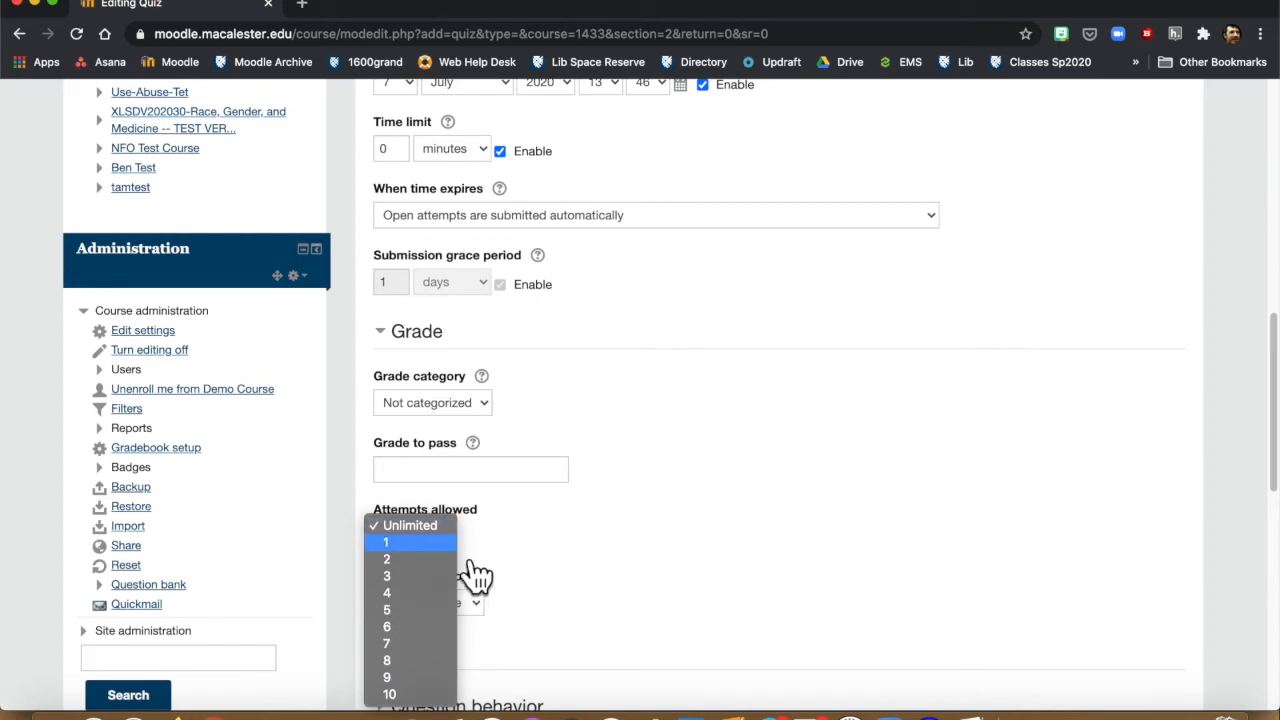
{"action": "left_click", "coordinate": [462, 556]}
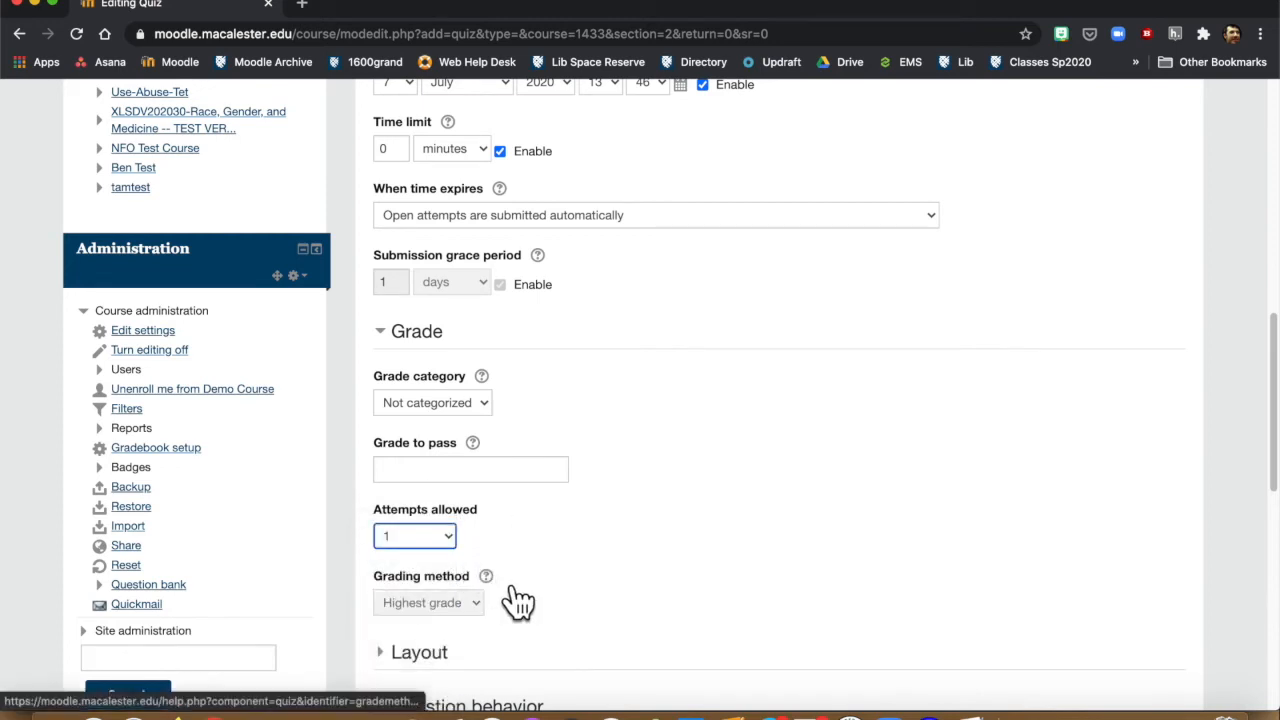
{"action": "scroll", "coordinate": [524, 608], "scroll_direction": "down", "scroll_amount": 1}
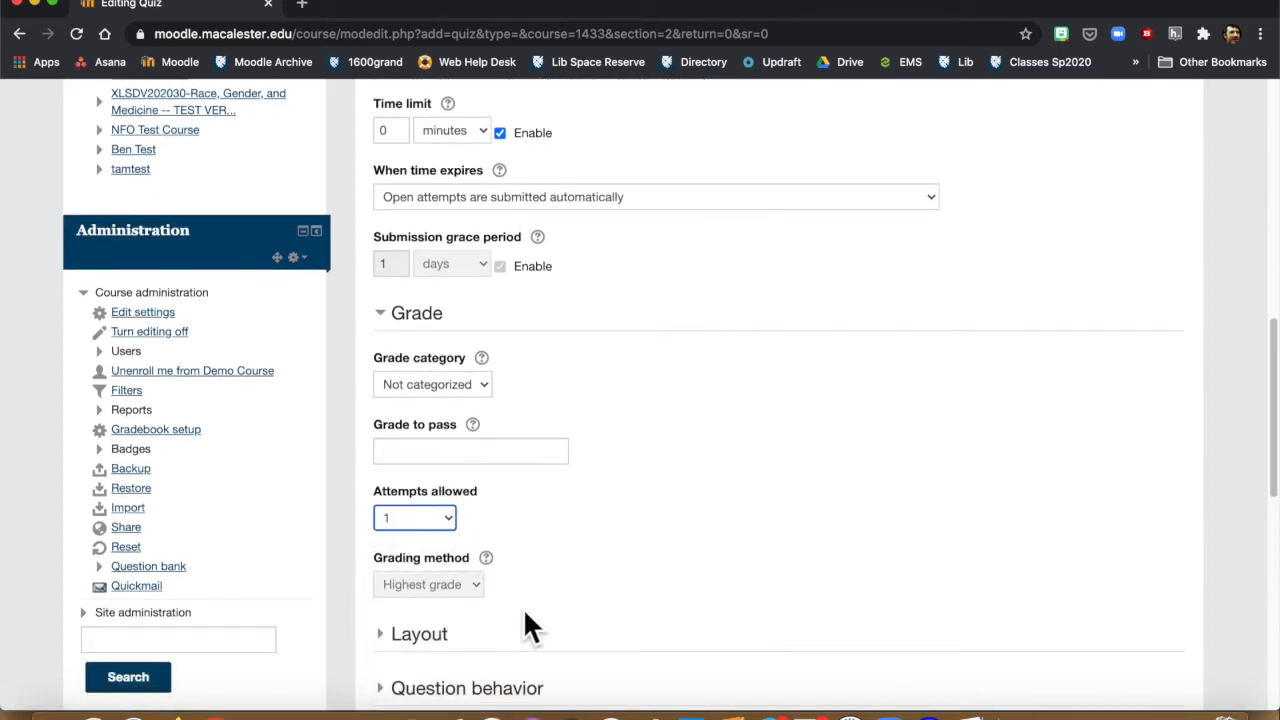
{"action": "left_click", "coordinate": [458, 522]}
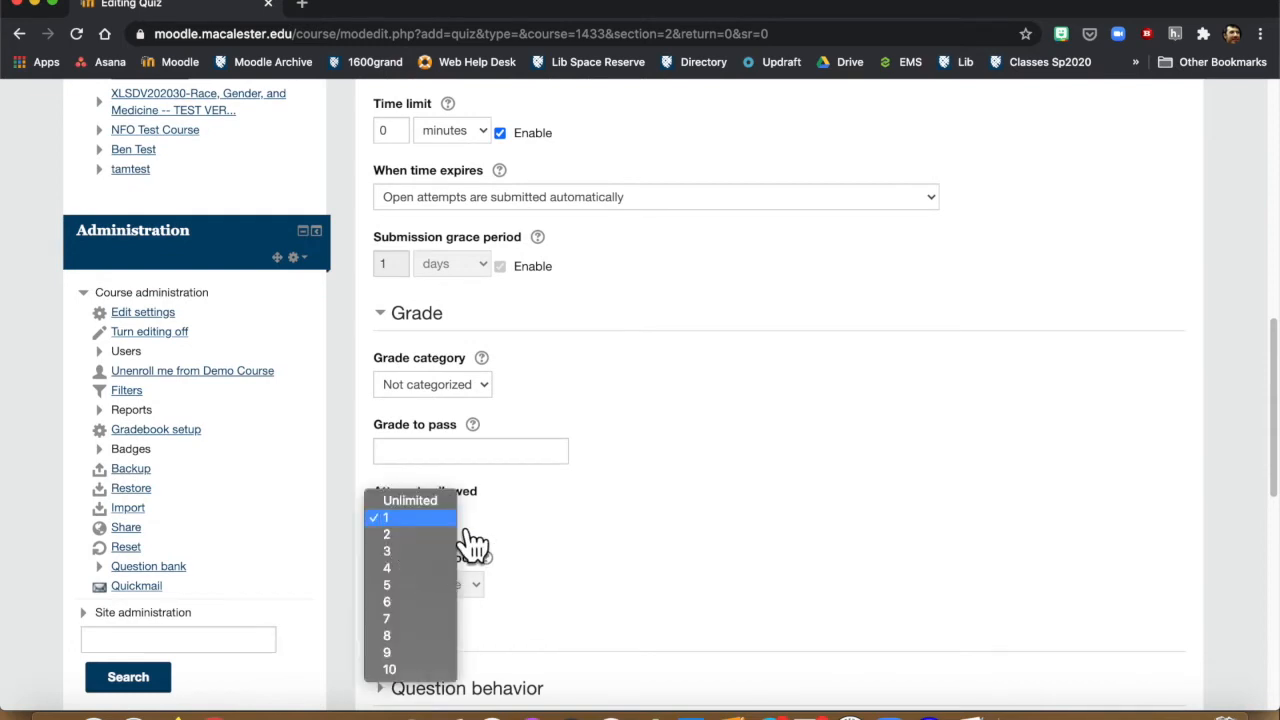
{"action": "left_click", "coordinate": [410, 500]}
Review the available grading methods, keeping Highest grade selected
{"action": "left_click", "coordinate": [476, 588]}
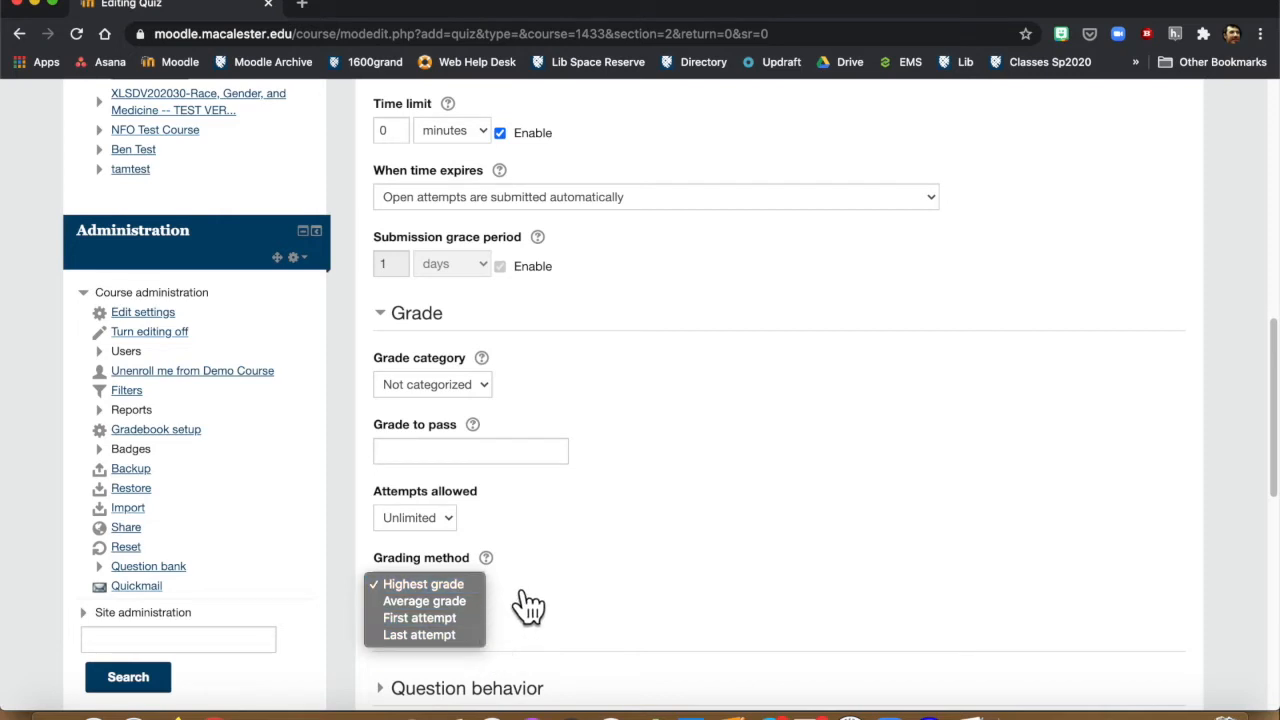
{"action": "left_click", "coordinate": [514, 594]}
{"action": "scroll", "coordinate": [514, 594], "scroll_direction": "down", "scroll_amount": 1}
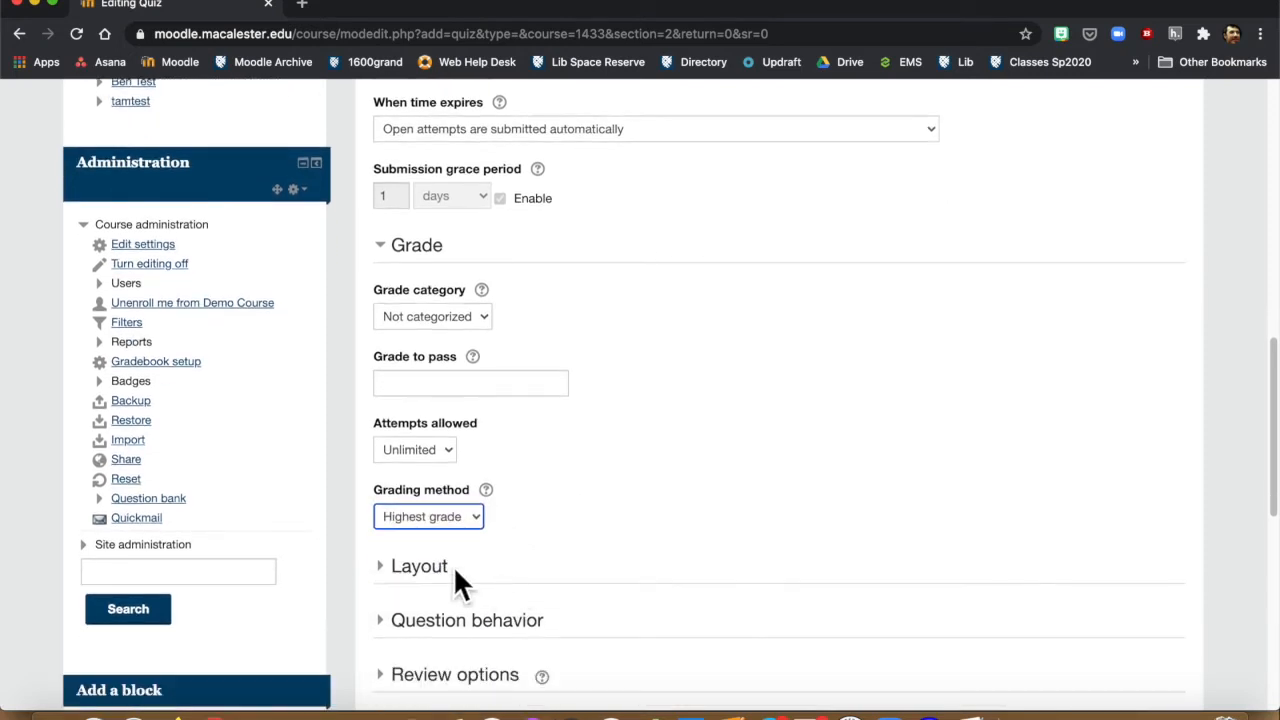
Expand the Layout settings and set New page to "Never, all questions on one page"
{"action": "scroll", "coordinate": [574, 591], "scroll_direction": "down", "scroll_amount": 3}
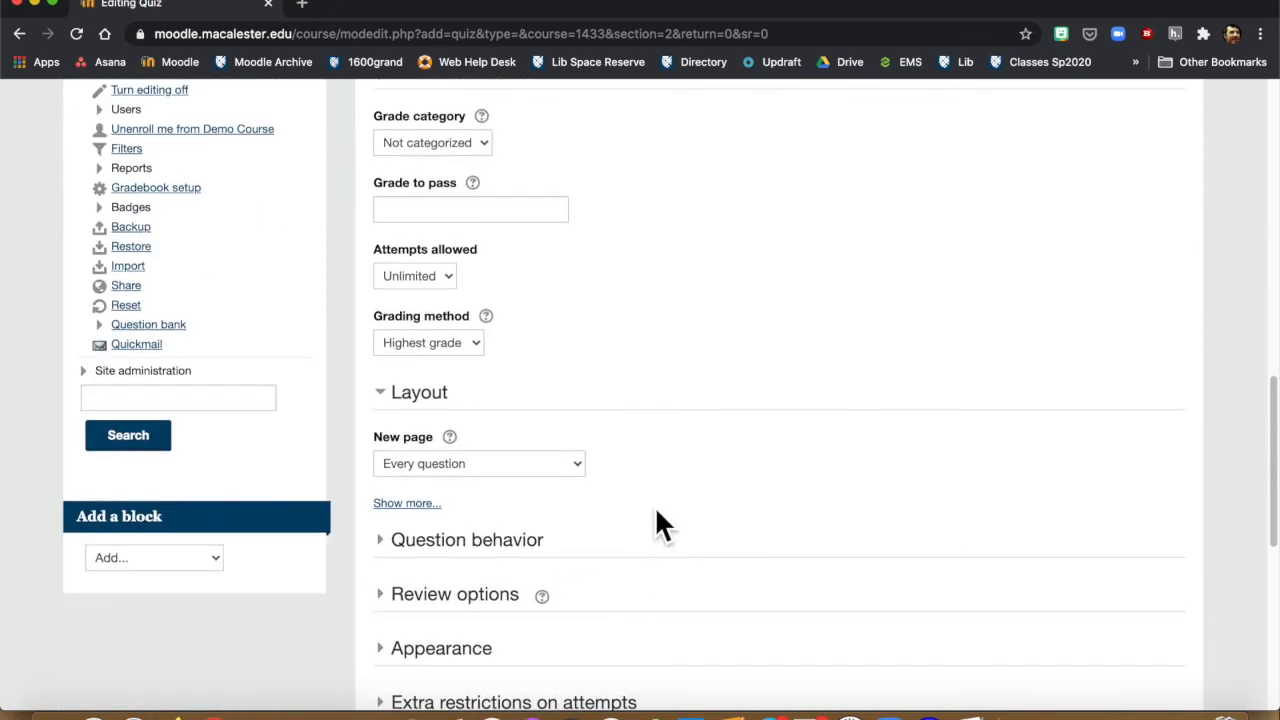
{"action": "left_click", "coordinate": [429, 463]}
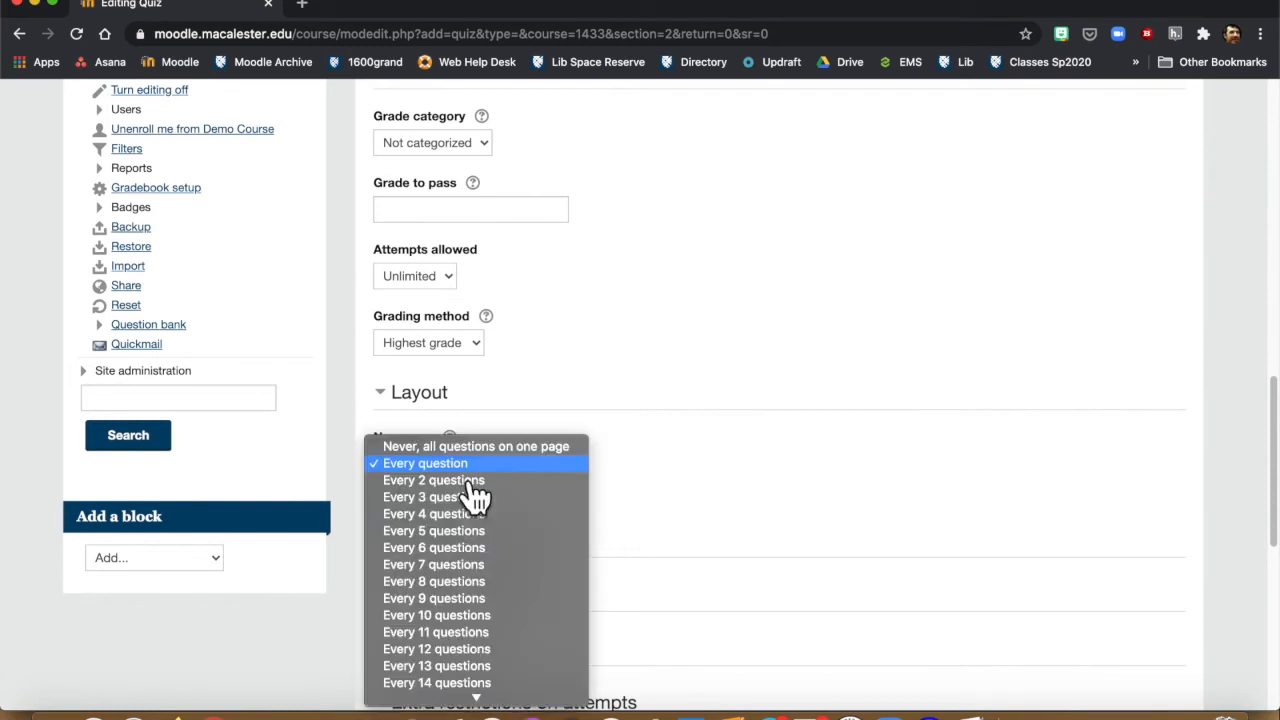
{"action": "left_click", "coordinate": [525, 484]}
{"action": "left_click", "coordinate": [538, 466]}
{"action": "left_click", "coordinate": [547, 447]}
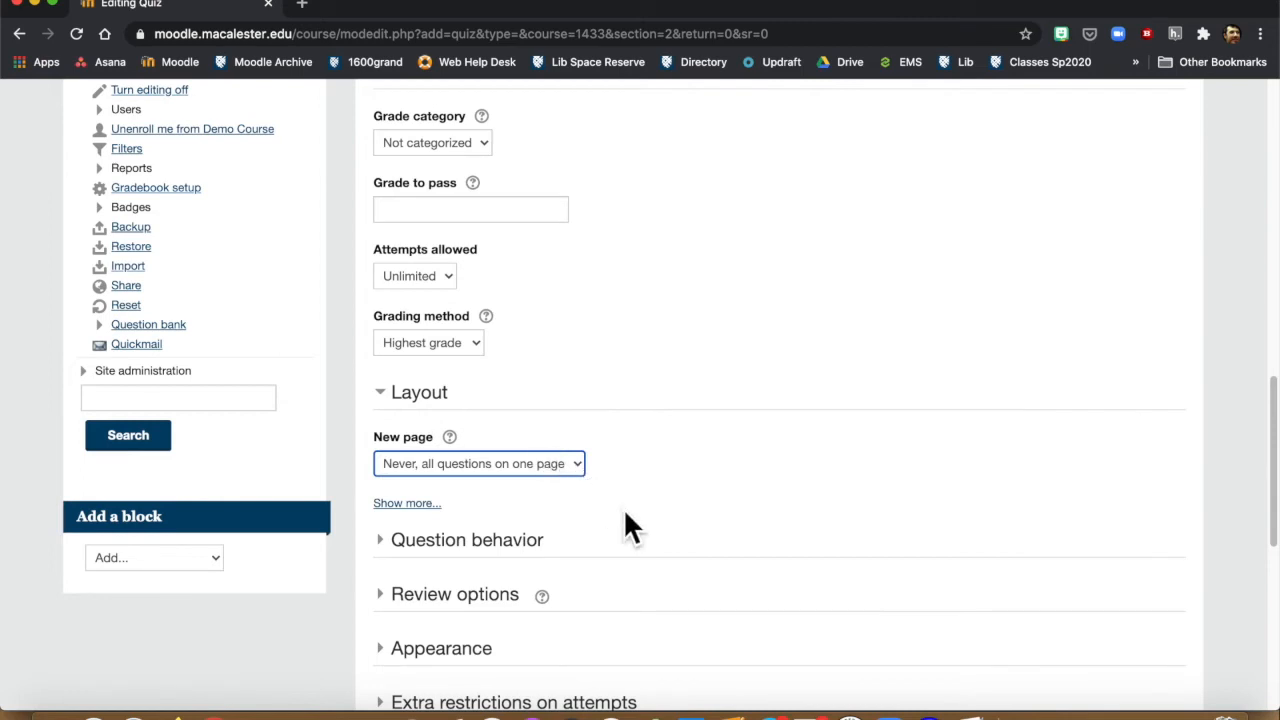
Expand the Question behavior settings and review the How questions behave choices, keeping Deferred feedback
{"action": "scroll", "coordinate": [623, 528], "scroll_direction": "down", "scroll_amount": 2}
{"action": "left_click", "coordinate": [538, 512]}
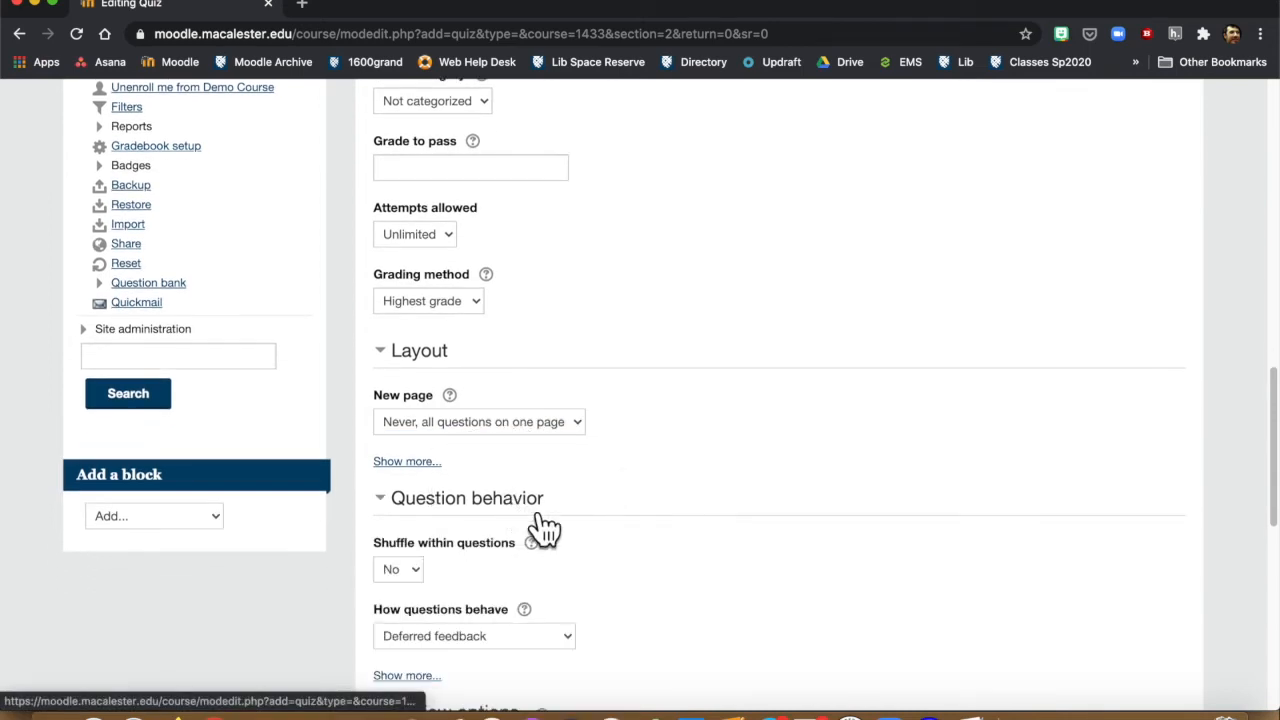
{"action": "scroll", "coordinate": [623, 527], "scroll_direction": "down", "scroll_amount": 2}
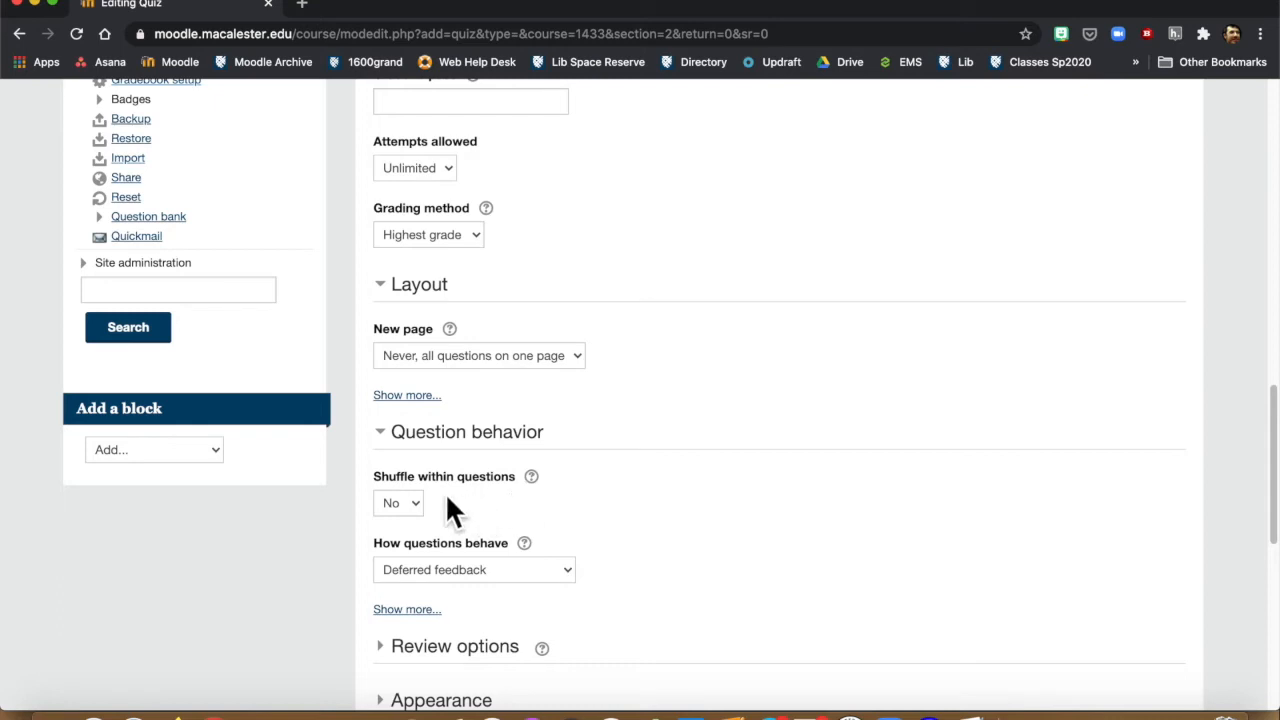
{"action": "scroll", "coordinate": [513, 500], "scroll_direction": "down", "scroll_amount": 1}
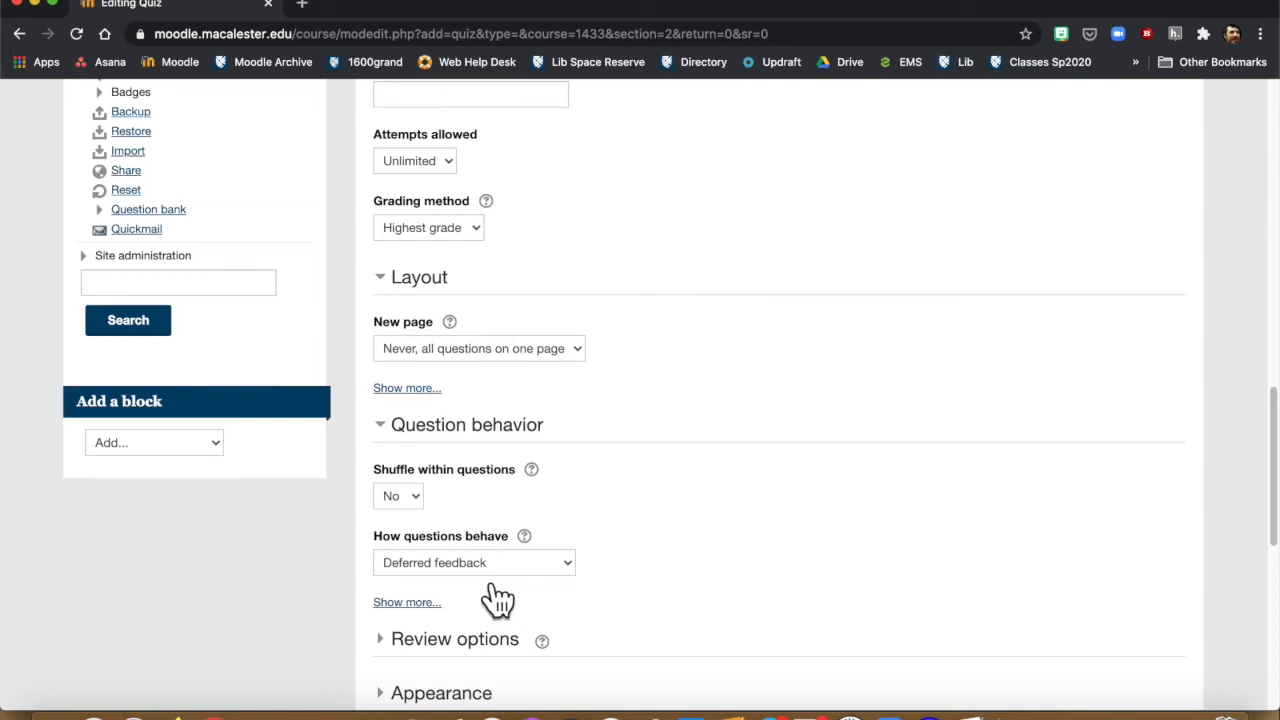
{"action": "left_click", "coordinate": [490, 565]}
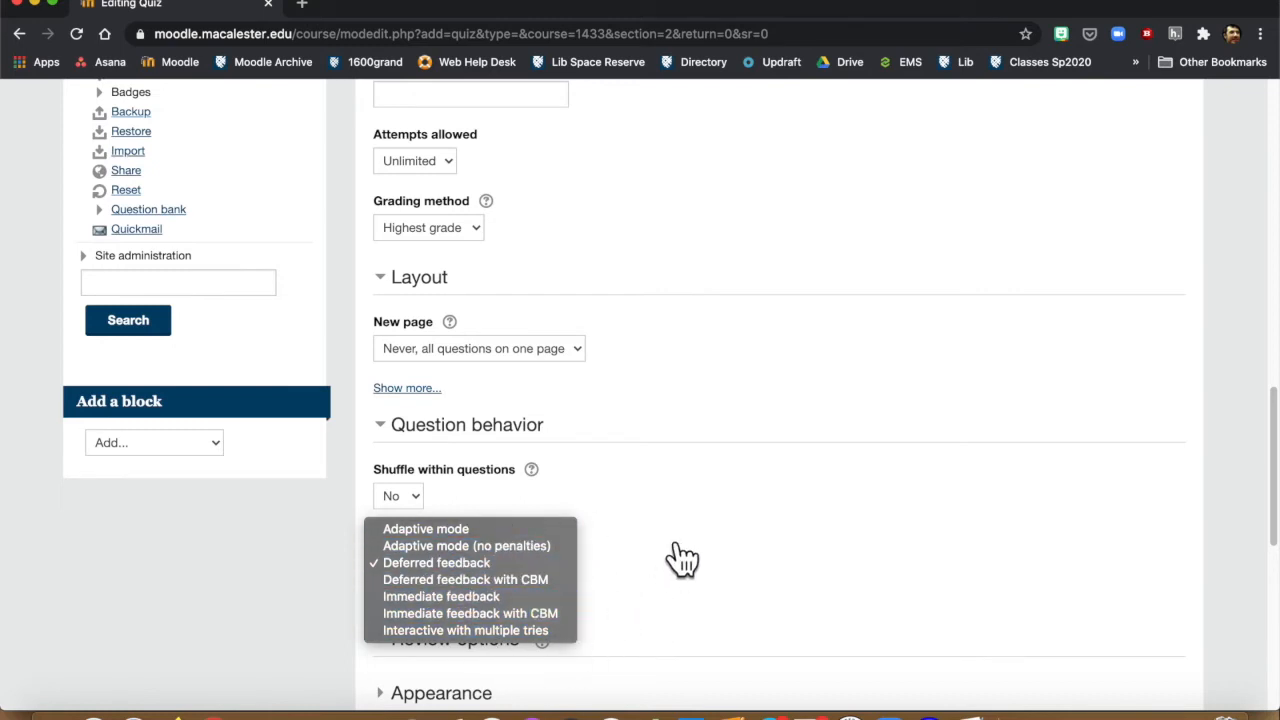
{"action": "left_click", "coordinate": [675, 588]}
{"action": "scroll", "coordinate": [675, 588], "scroll_direction": "down", "scroll_amount": 1}
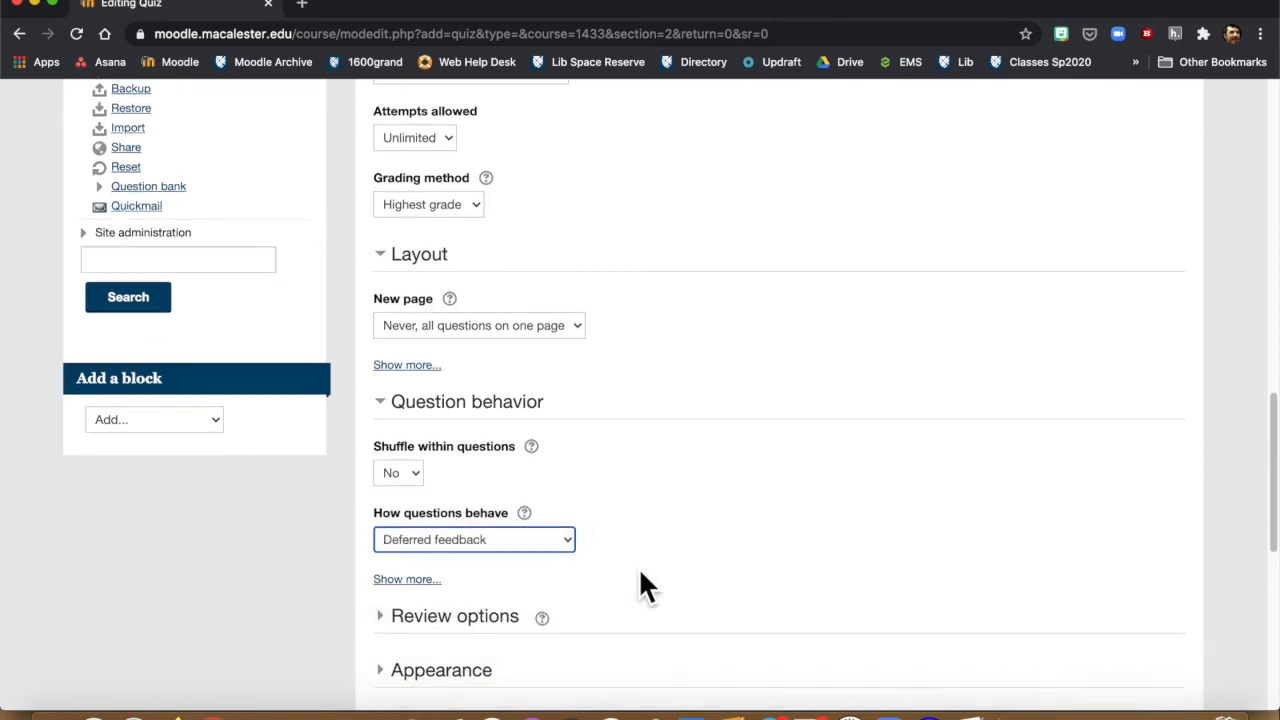
Reveal the additional Question behavior settings for redoing questions and building on the last attempt
{"action": "scroll", "coordinate": [440, 560], "scroll_direction": "down", "scroll_amount": 3}
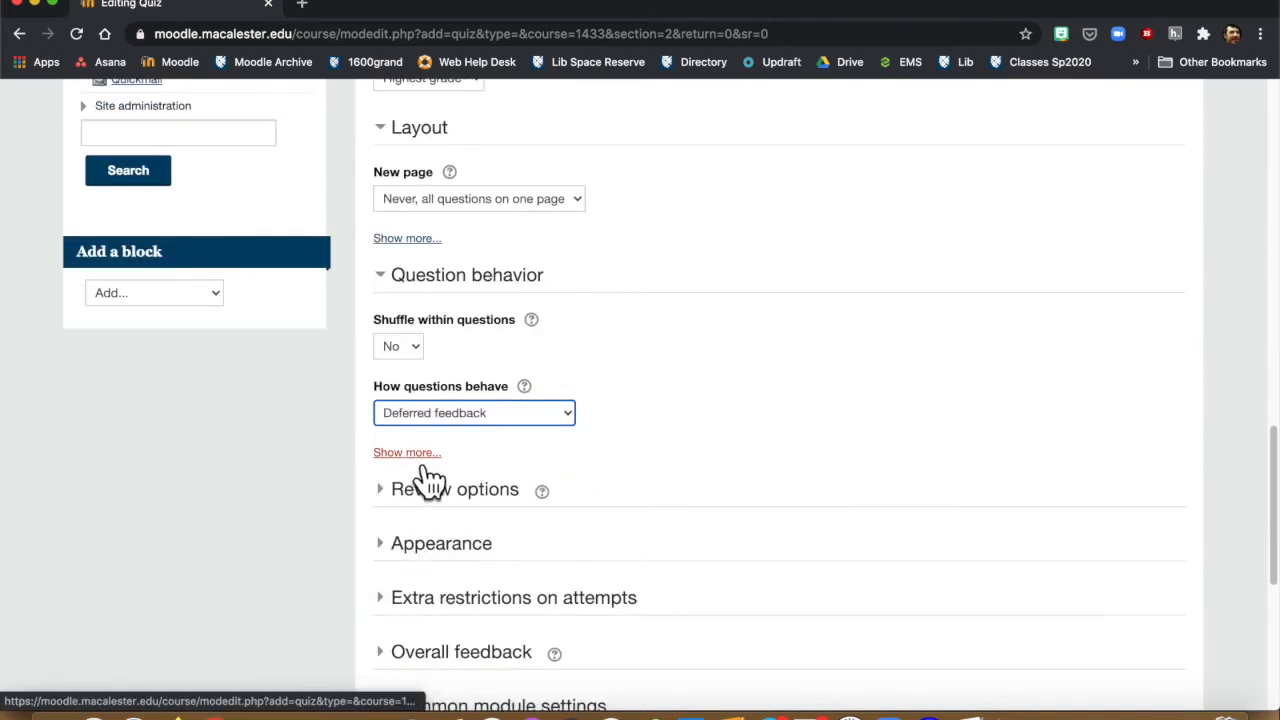
{"action": "left_click", "coordinate": [418, 455]}
{"action": "scroll", "coordinate": [605, 572], "scroll_direction": "down", "scroll_amount": 1}
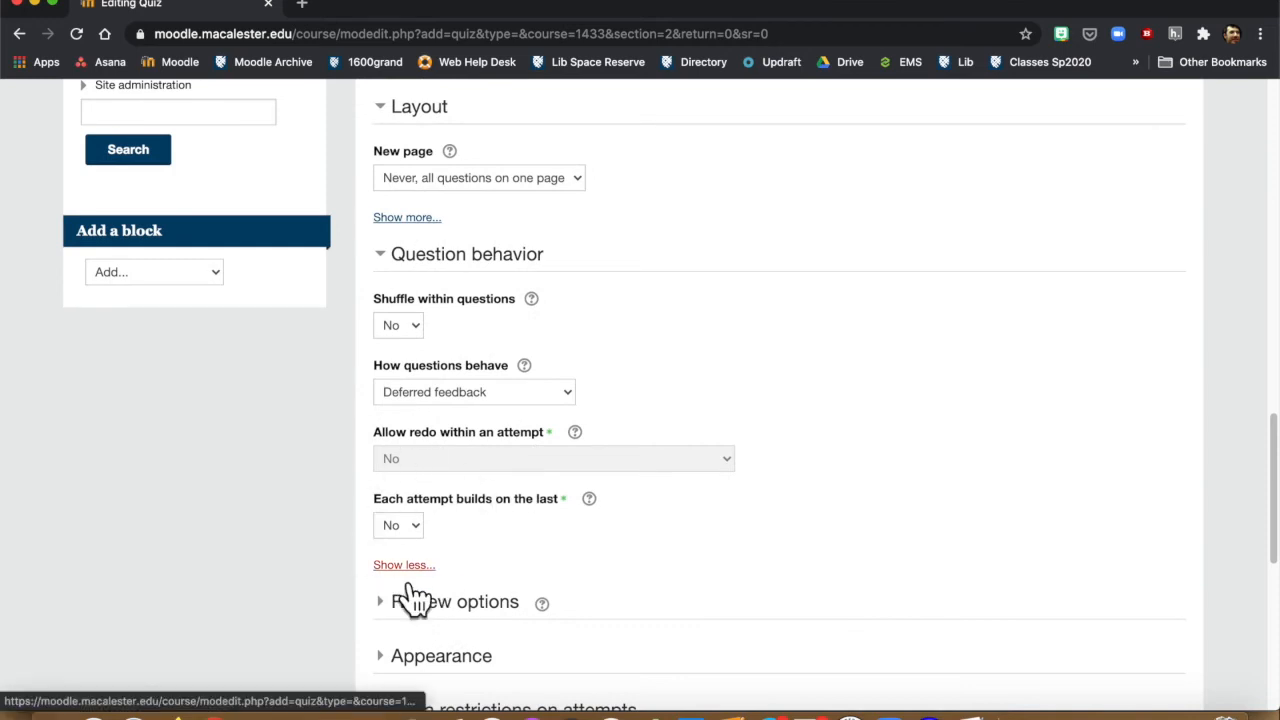
Expand the Review options and examine what students can see during and after attempts and once the quiz is closed
{"action": "scroll", "coordinate": [620, 580], "scroll_direction": "down", "scroll_amount": 5}
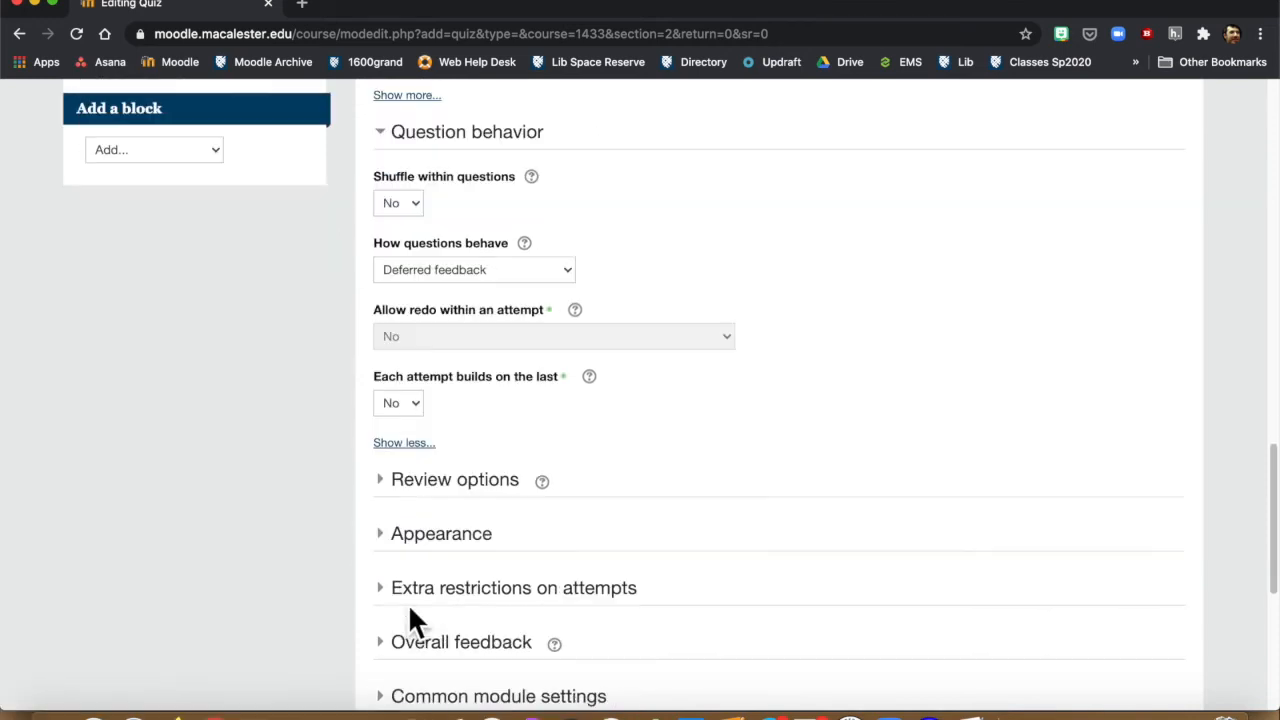
{"action": "left_click", "coordinate": [447, 500]}
{"action": "scroll", "coordinate": [546, 560], "scroll_direction": "down", "scroll_amount": 4}
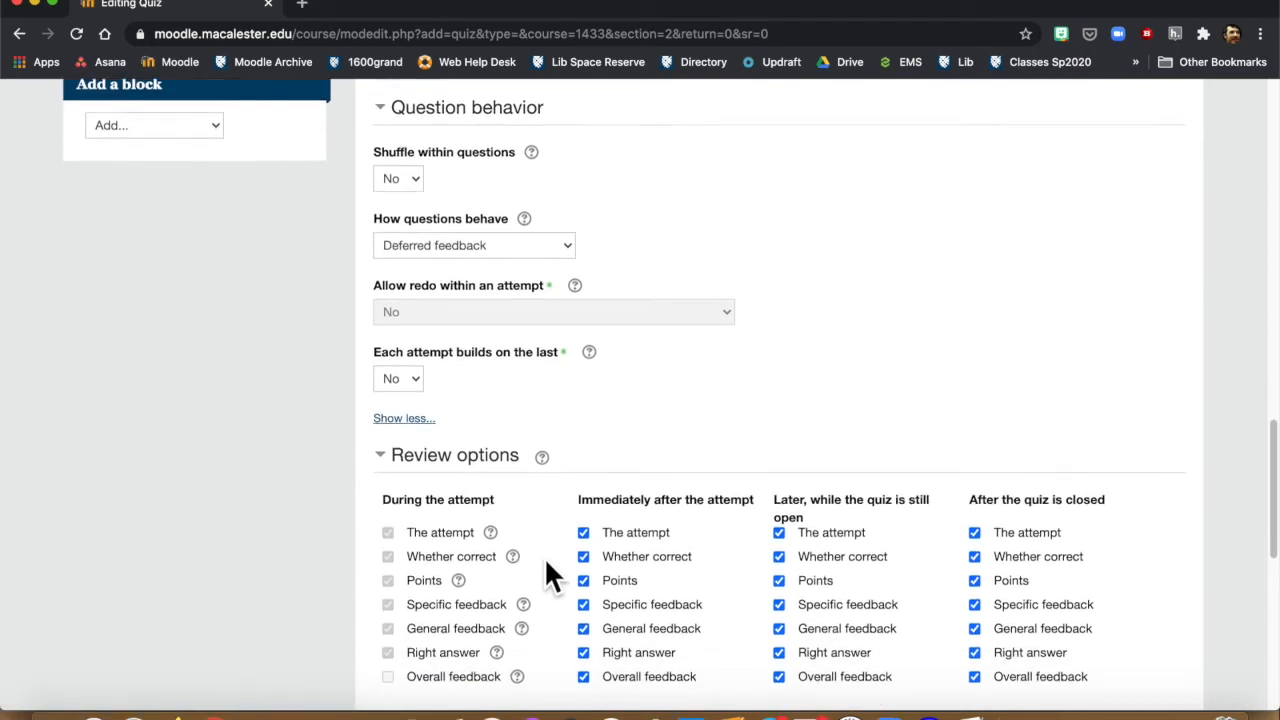
{"action": "scroll", "coordinate": [560, 582], "scroll_direction": "down", "scroll_amount": 2}
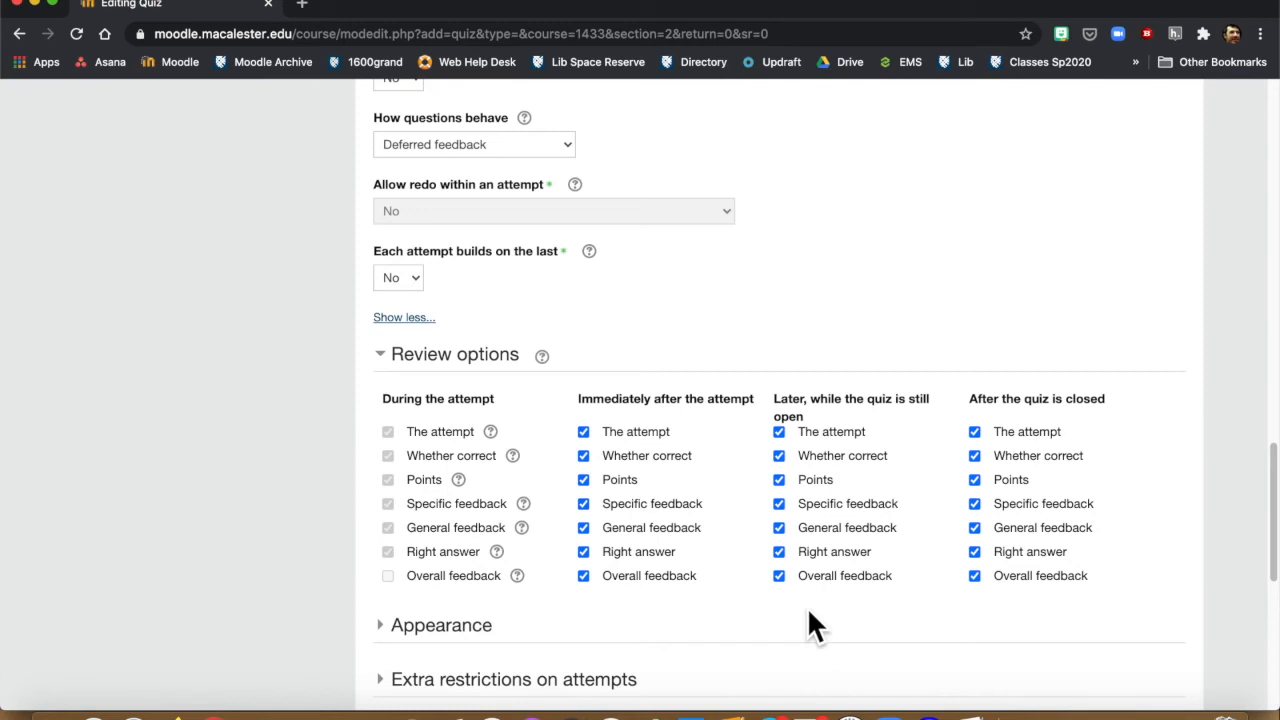
{"action": "scroll", "coordinate": [807, 607], "scroll_direction": "down", "scroll_amount": 1}
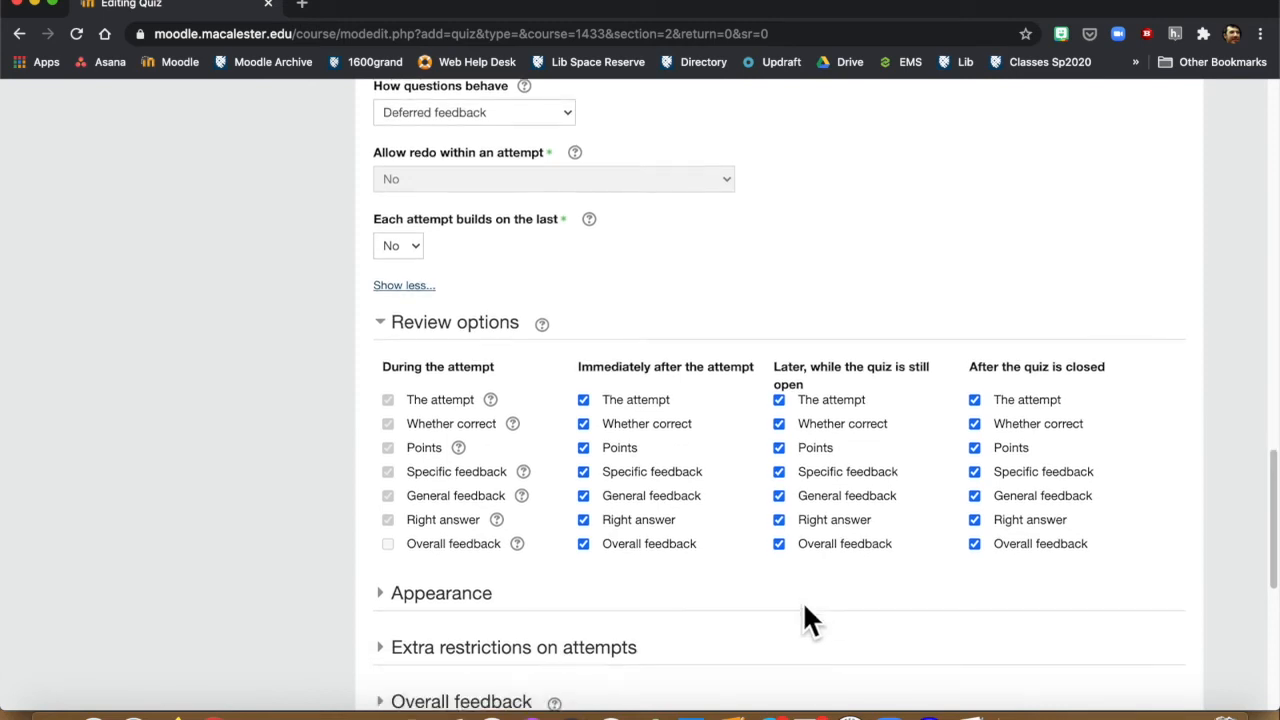
Expand the Appearance settings and review the user's picture and decimal places in grades options
{"action": "scroll", "coordinate": [805, 610], "scroll_direction": "down", "scroll_amount": 2}
{"action": "left_click", "coordinate": [489, 538]}
{"action": "scroll", "coordinate": [694, 565], "scroll_direction": "down", "scroll_amount": 1}
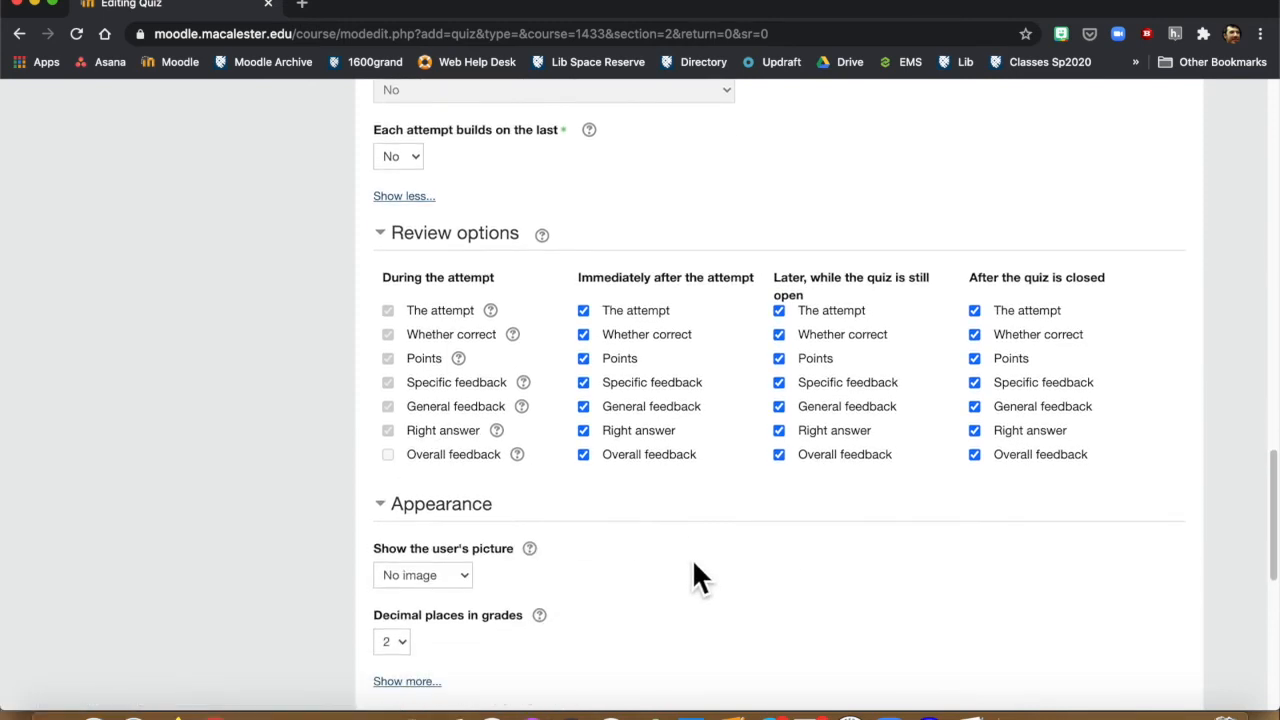
{"action": "scroll", "coordinate": [697, 567], "scroll_direction": "down", "scroll_amount": 2}
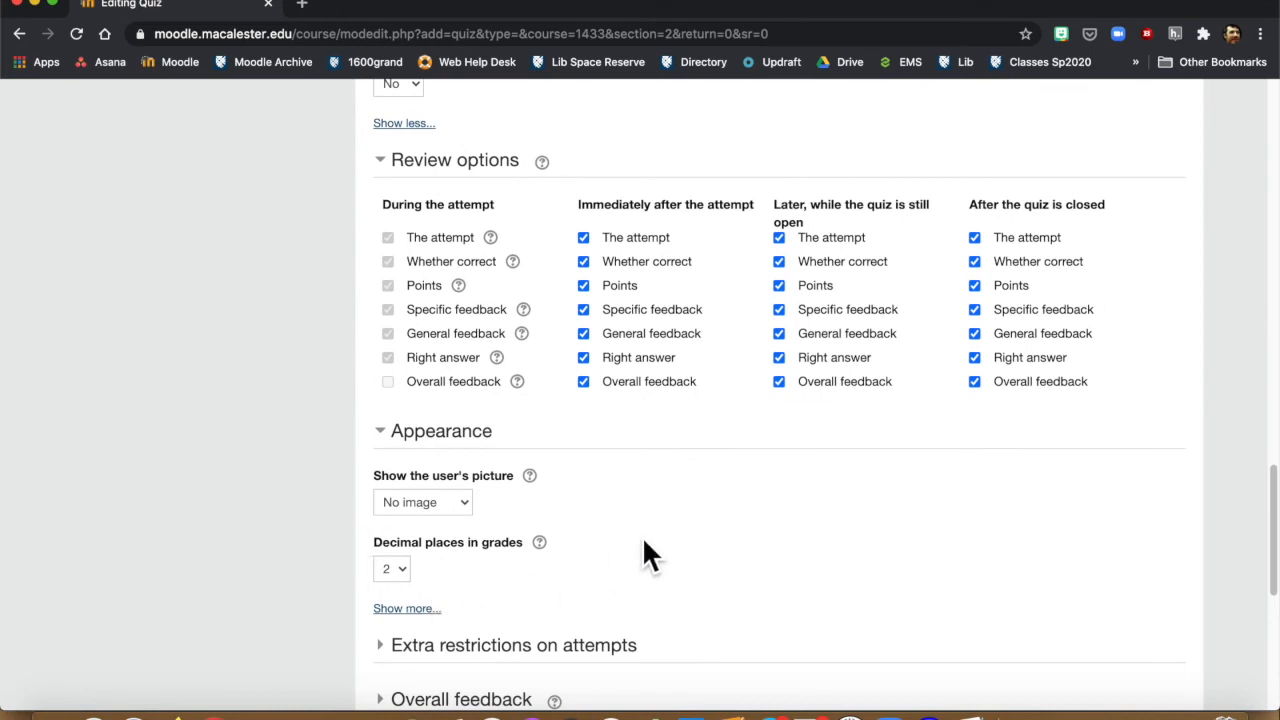
{"action": "scroll", "coordinate": [643, 553], "scroll_direction": "down", "scroll_amount": 1}
{"action": "scroll", "coordinate": [623, 583], "scroll_direction": "down", "scroll_amount": 1}
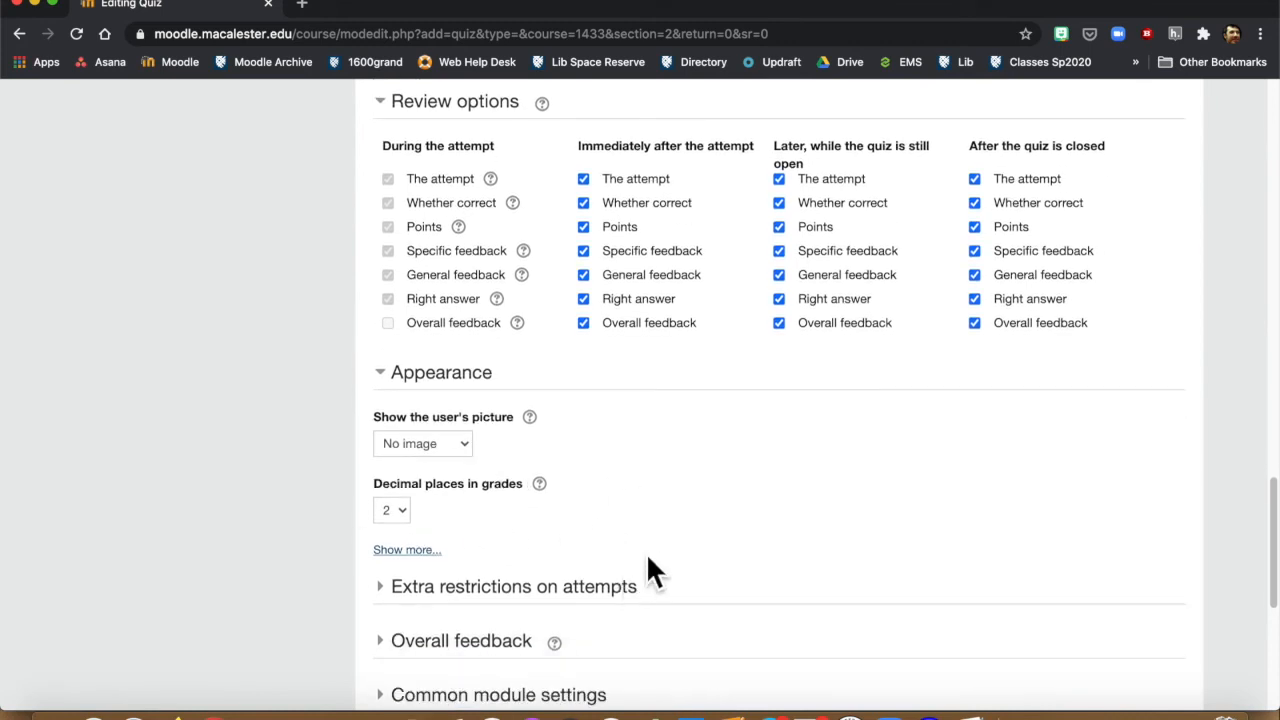
Expand the Extra restrictions on attempts settings and review the Require password option
{"action": "scroll", "coordinate": [650, 570], "scroll_direction": "down", "scroll_amount": 1}
{"action": "scroll", "coordinate": [609, 600], "scroll_direction": "down", "scroll_amount": 2}
{"action": "left_click", "coordinate": [583, 478]}
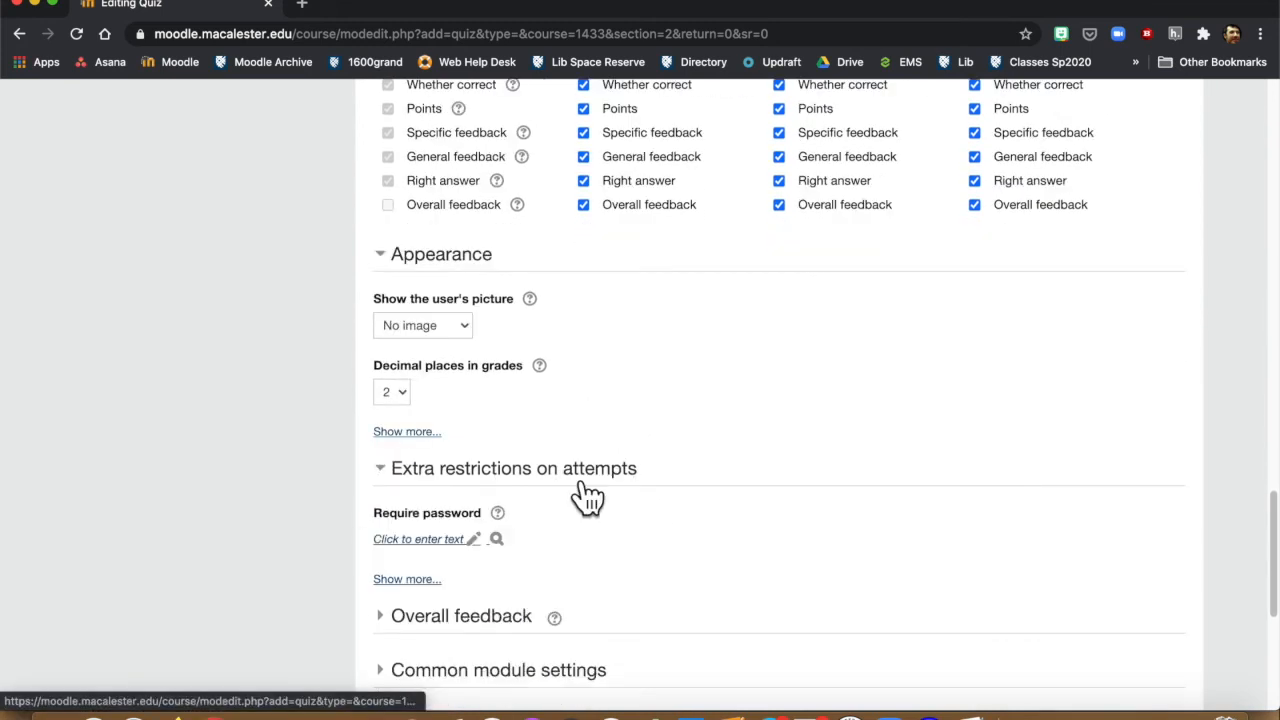
{"action": "scroll", "coordinate": [600, 535], "scroll_direction": "down", "scroll_amount": 1}
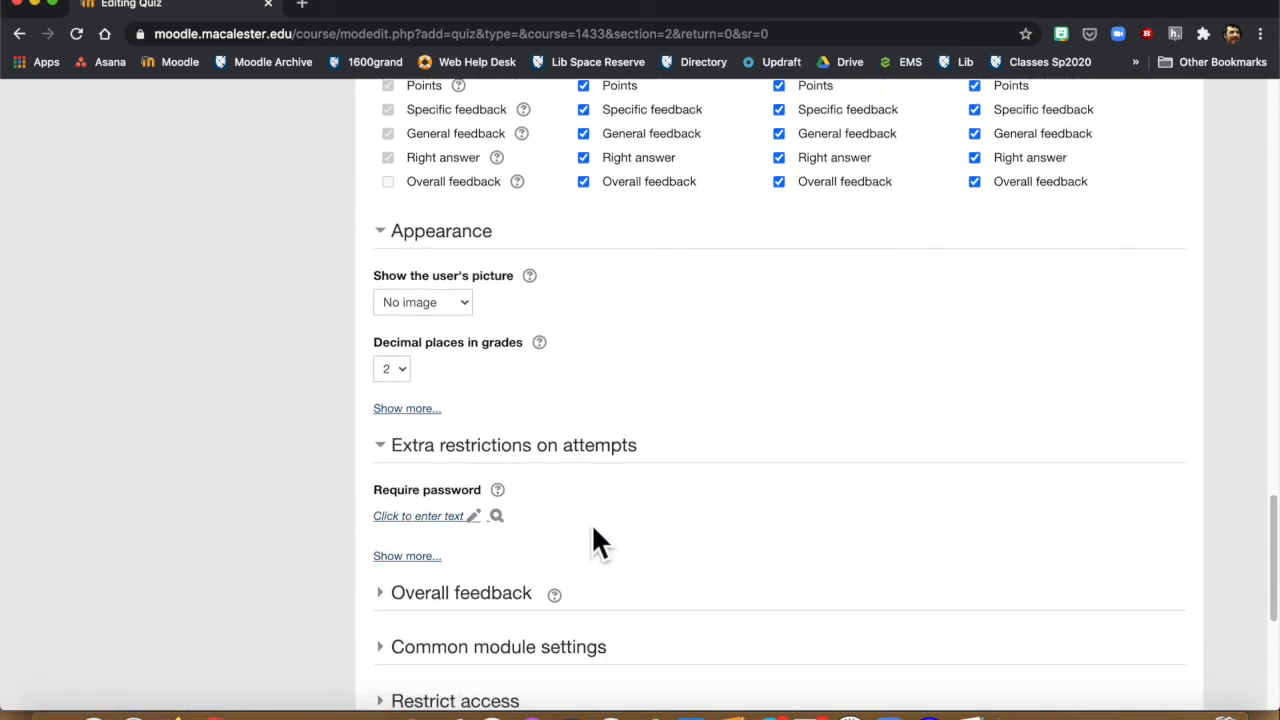
Expand the Overall feedback settings and examine the grade boundary fields, feedback text editors and the option for adding more feedback fields
{"action": "scroll", "coordinate": [593, 538], "scroll_direction": "down", "scroll_amount": 1}
{"action": "scroll", "coordinate": [560, 548], "scroll_direction": "down", "scroll_amount": 1}
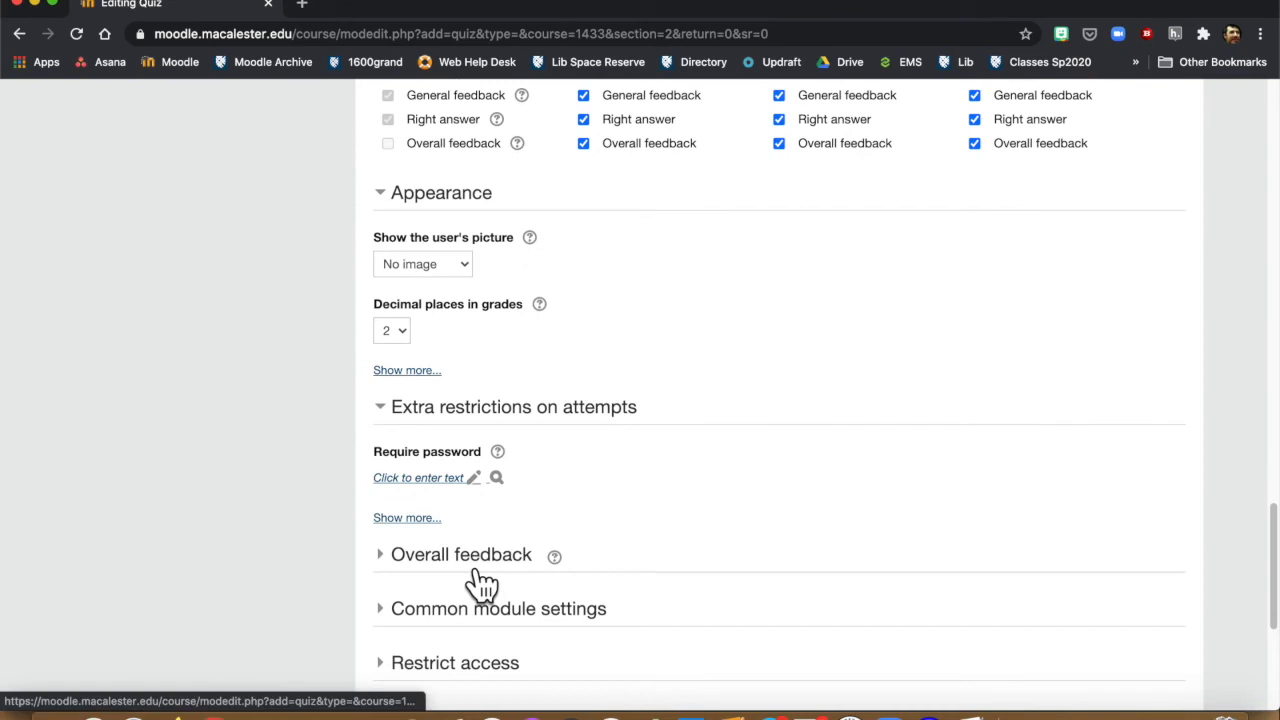
{"action": "left_click", "coordinate": [481, 576]}
{"action": "scroll", "coordinate": [620, 555], "scroll_direction": "down", "scroll_amount": 4}
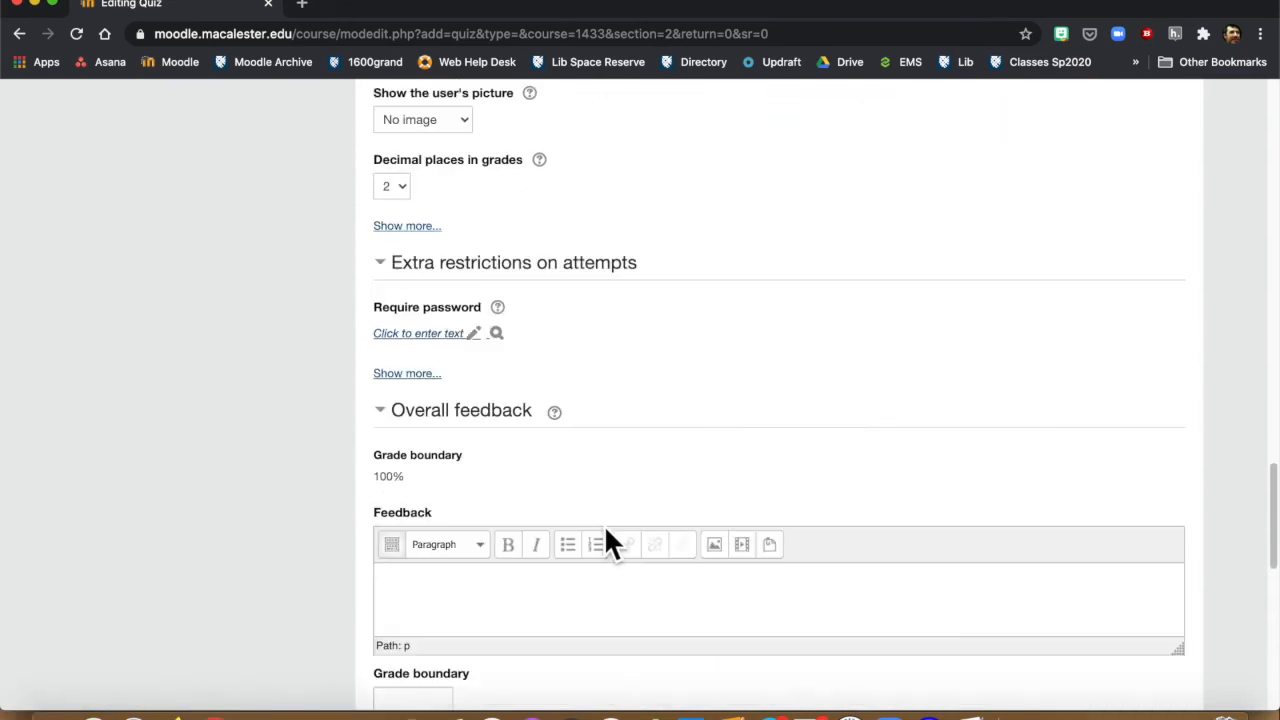
{"action": "scroll", "coordinate": [608, 540], "scroll_direction": "down", "scroll_amount": 3}
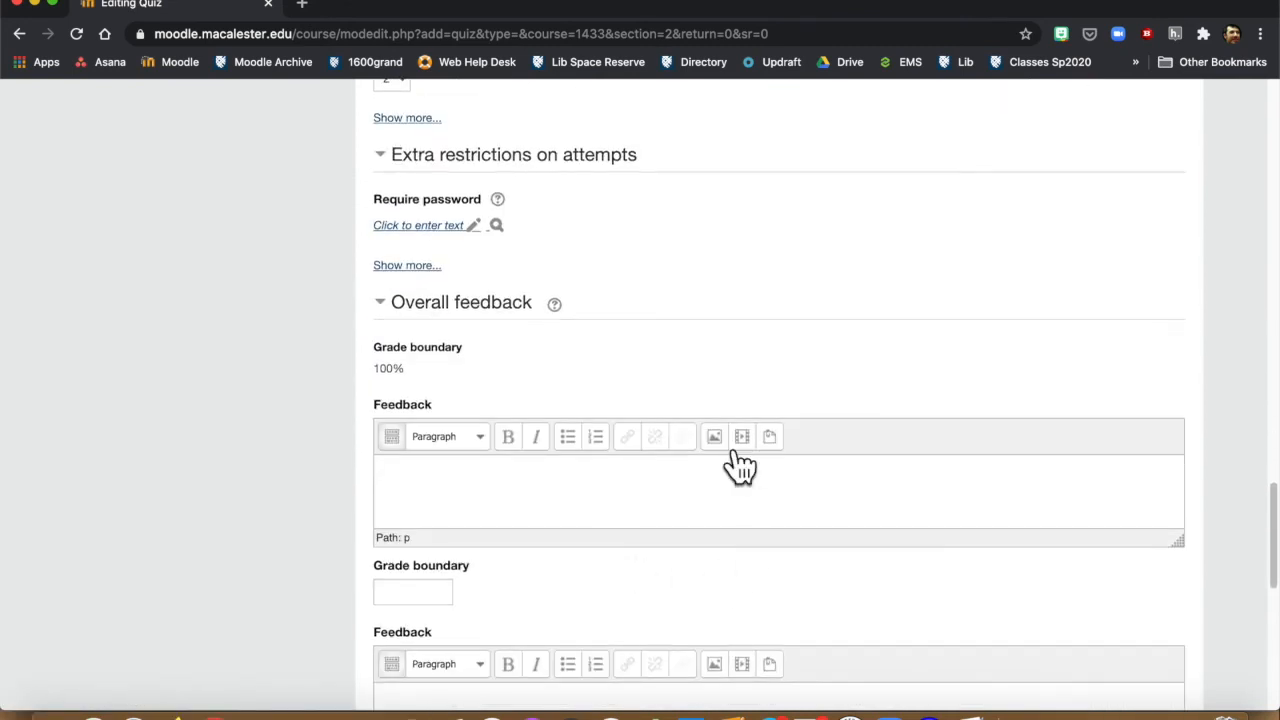
{"action": "scroll", "coordinate": [640, 615], "scroll_direction": "down", "scroll_amount": 1}
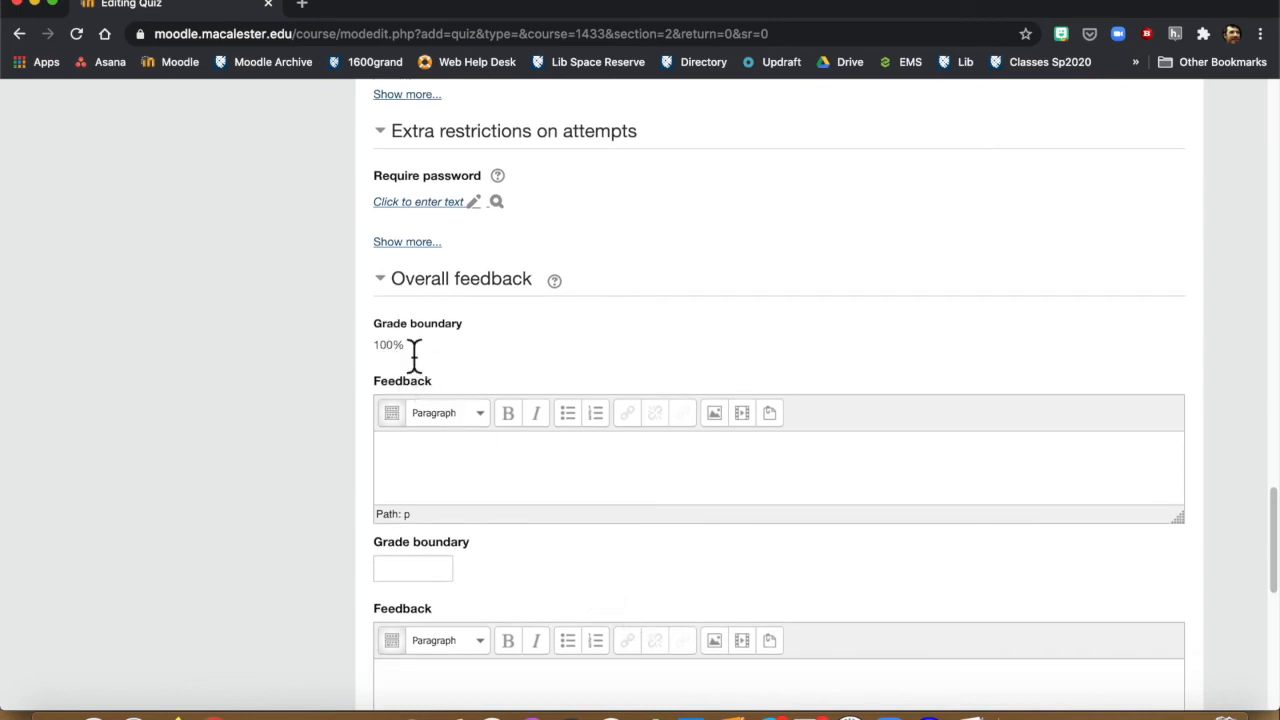
{"action": "scroll", "coordinate": [560, 522], "scroll_direction": "down", "scroll_amount": 1}
{"action": "scroll", "coordinate": [559, 522], "scroll_direction": "down", "scroll_amount": 5}
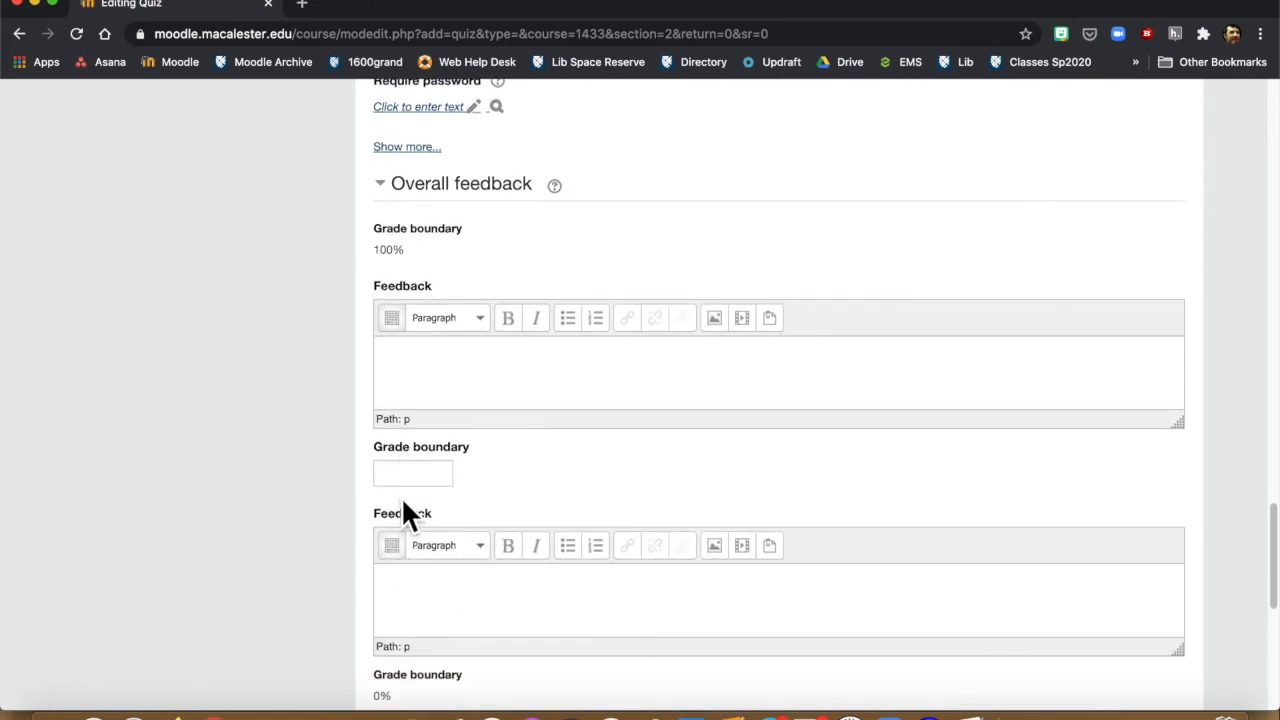
{"action": "scroll", "coordinate": [420, 510], "scroll_direction": "down", "scroll_amount": 2}
{"action": "scroll", "coordinate": [448, 515], "scroll_direction": "down", "scroll_amount": 6}
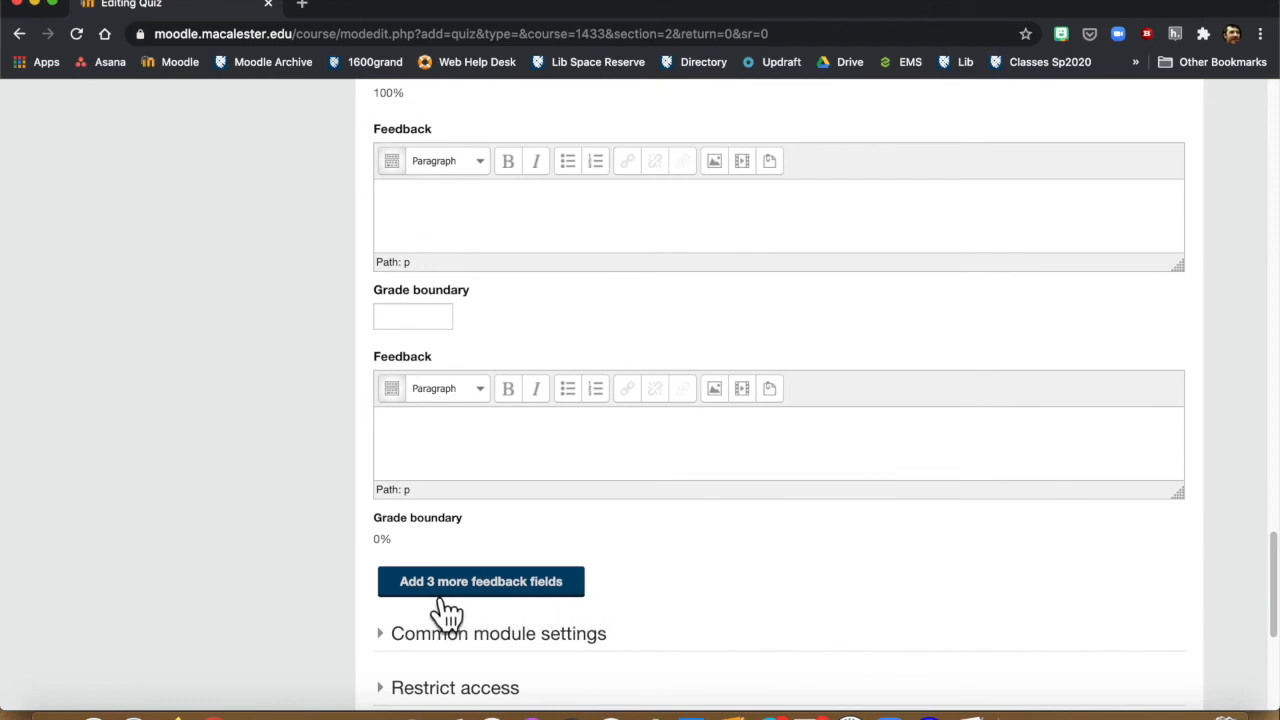
Expand the Restrict access settings, review the access restrictions and collapse the section again
{"action": "scroll", "coordinate": [616, 580], "scroll_direction": "down", "scroll_amount": 7}
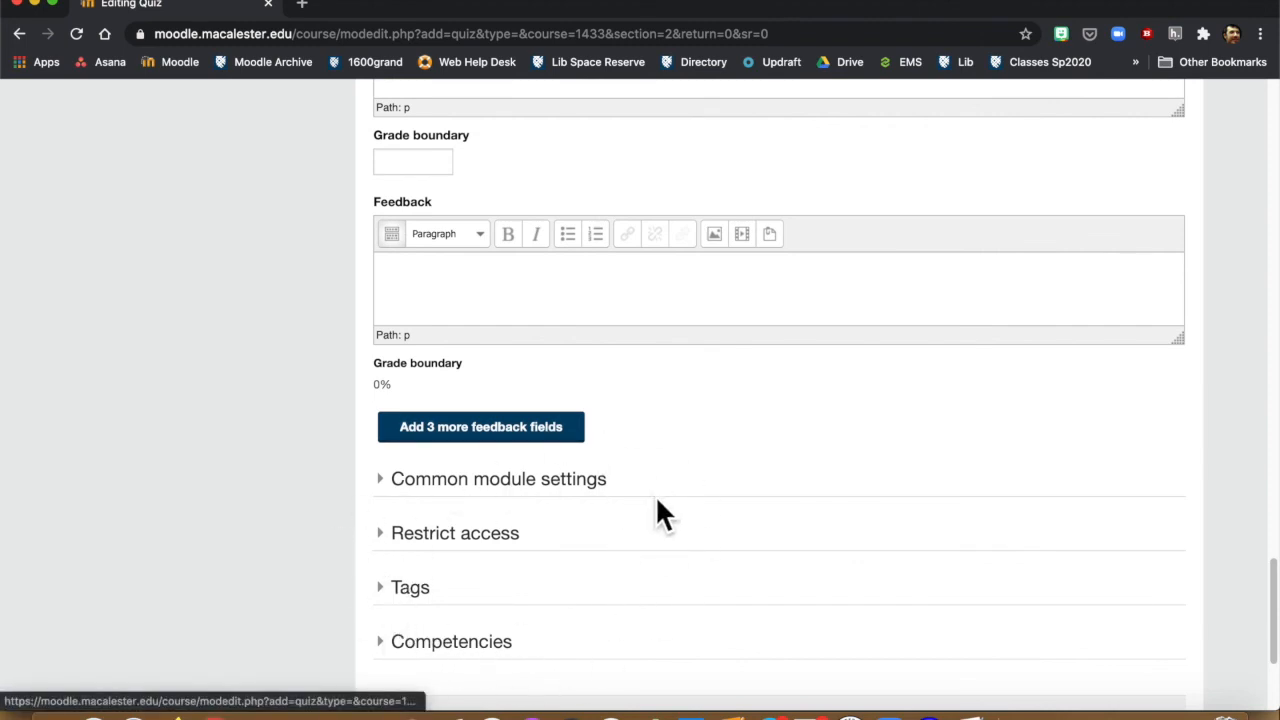
{"action": "left_click", "coordinate": [535, 536]}
{"action": "scroll", "coordinate": [640, 530], "scroll_direction": "down", "scroll_amount": 1}
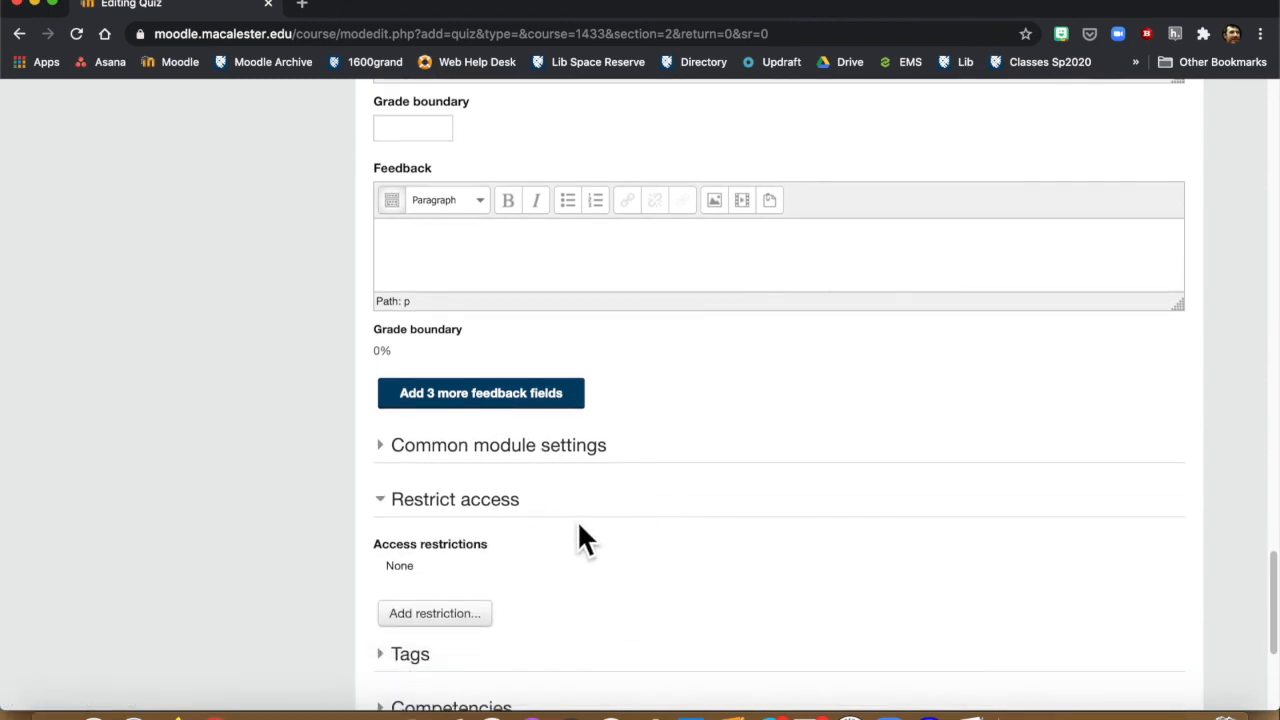
{"action": "scroll", "coordinate": [570, 520], "scroll_direction": "down", "scroll_amount": 2}
{"action": "left_click", "coordinate": [535, 412]}
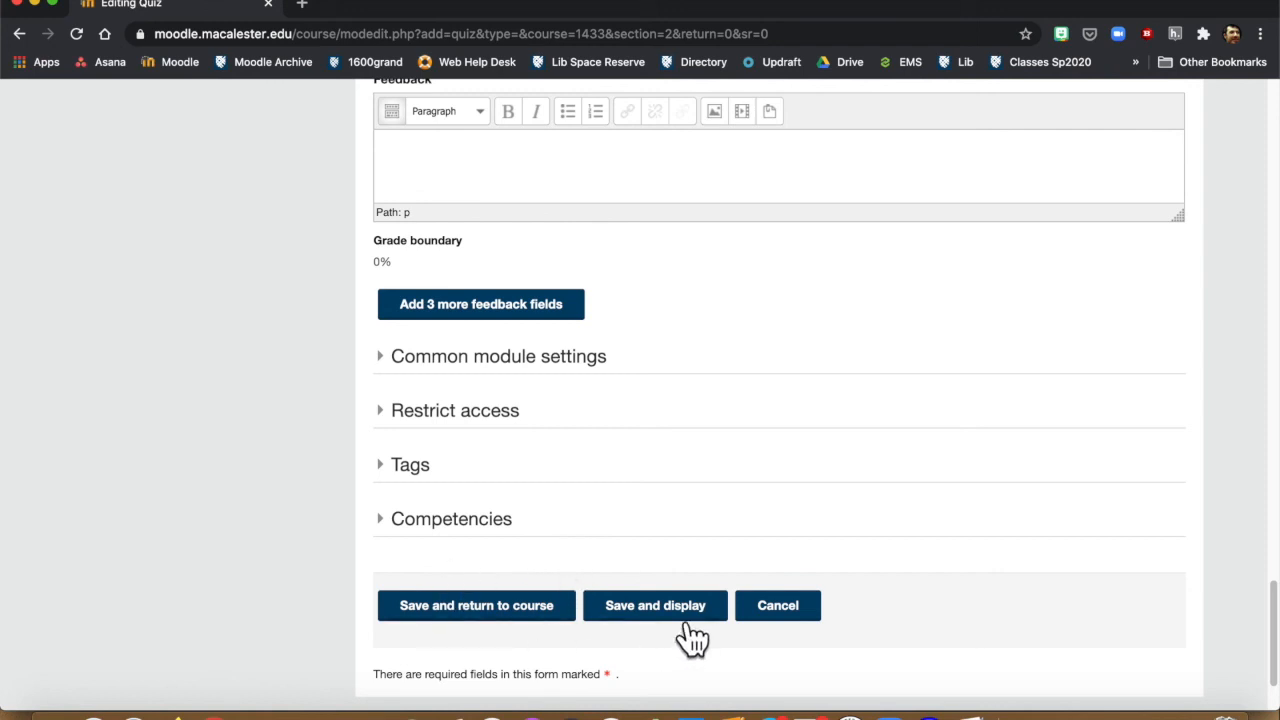
Save the quiz, return to the course page and find Test test under the July 14 - July 20 section
{"action": "left_click", "coordinate": [538, 618]}
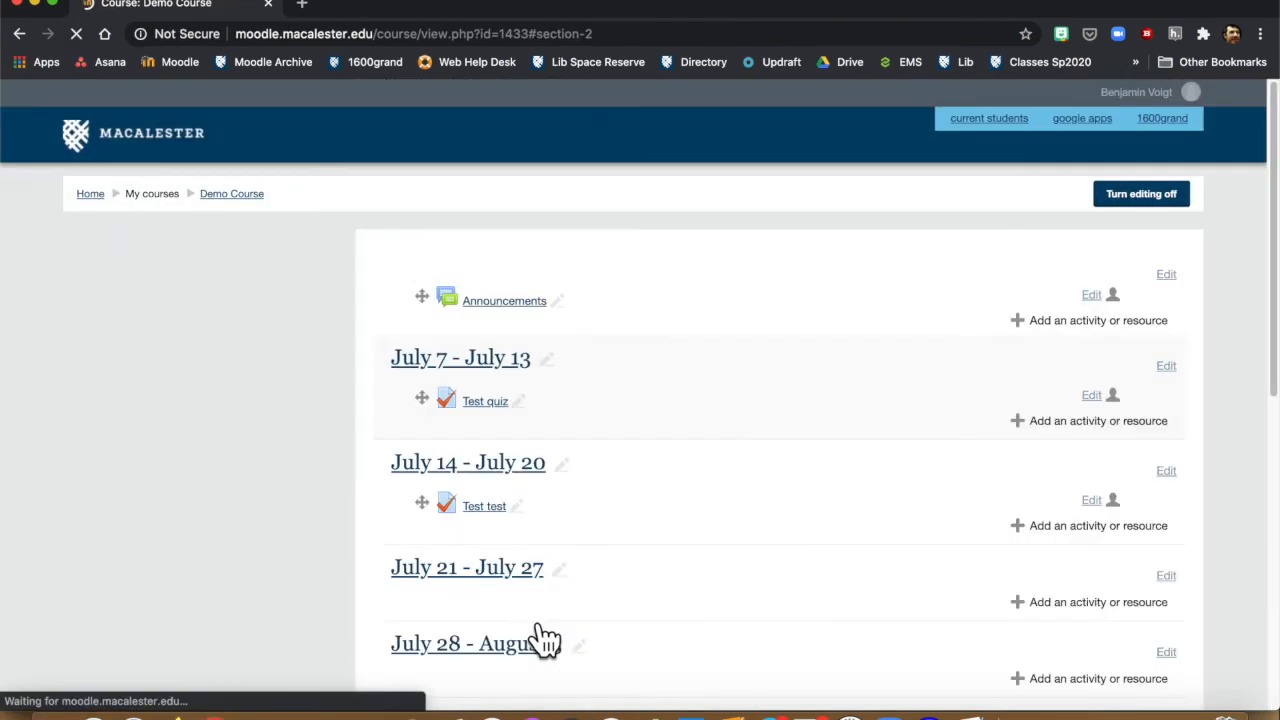
{"action": "scroll", "coordinate": [560, 600], "scroll_direction": "down", "scroll_amount": 5}
{"action": "scroll", "coordinate": [555, 480], "scroll_direction": "up", "scroll_amount": 3}
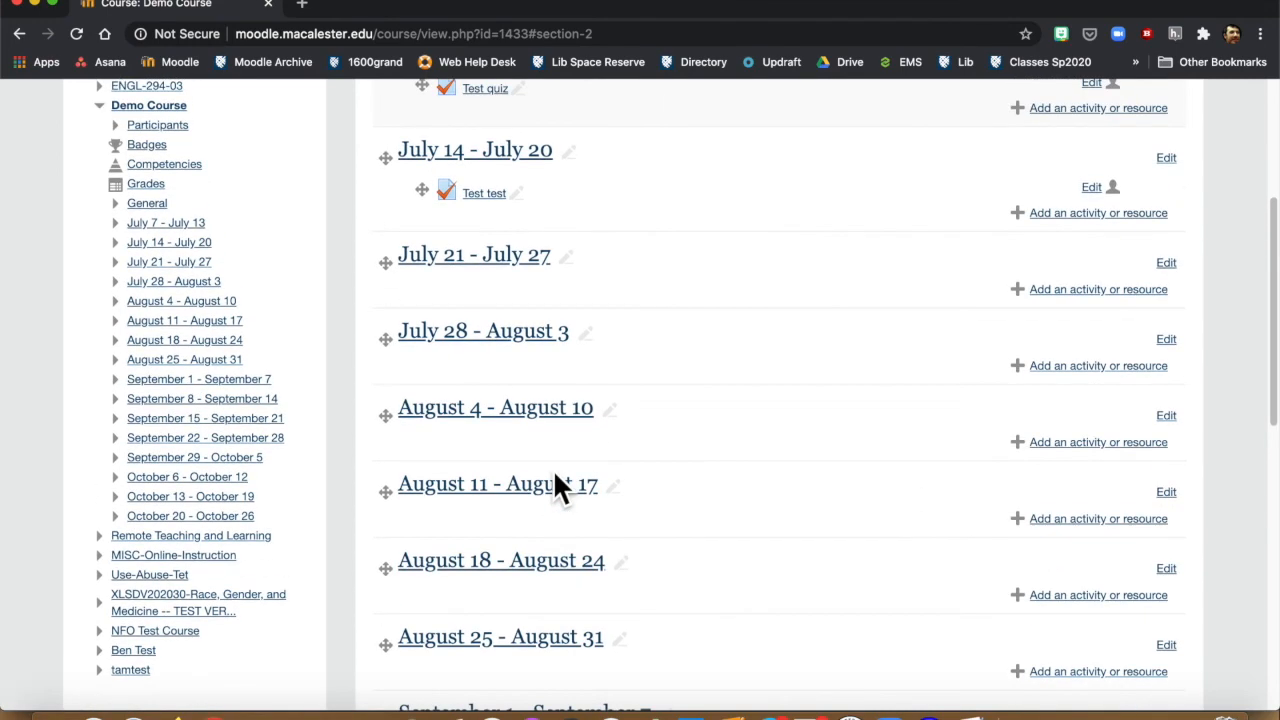
{"action": "scroll", "coordinate": [565, 475], "scroll_direction": "up", "scroll_amount": 2}
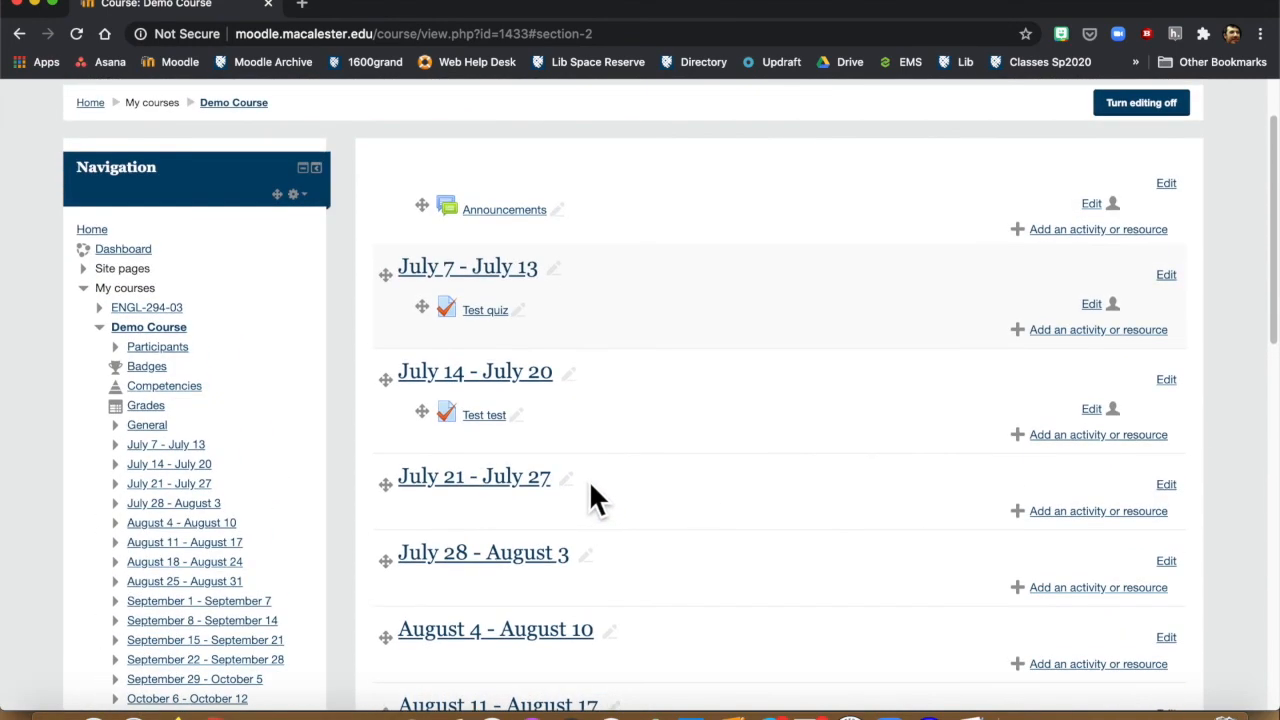